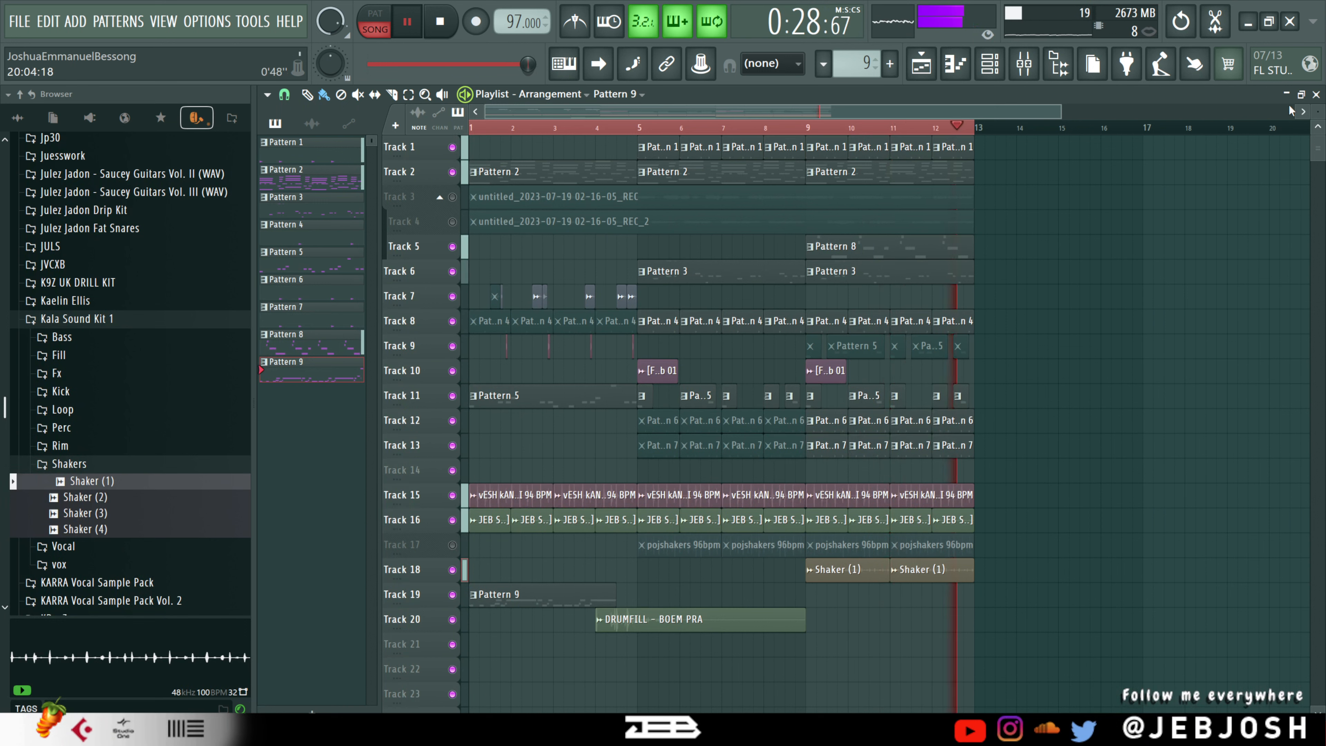
- Stop playback, close the playlist, and switch to Pattern 1 in pattern mode
key("space")
left_click(1317, 95)
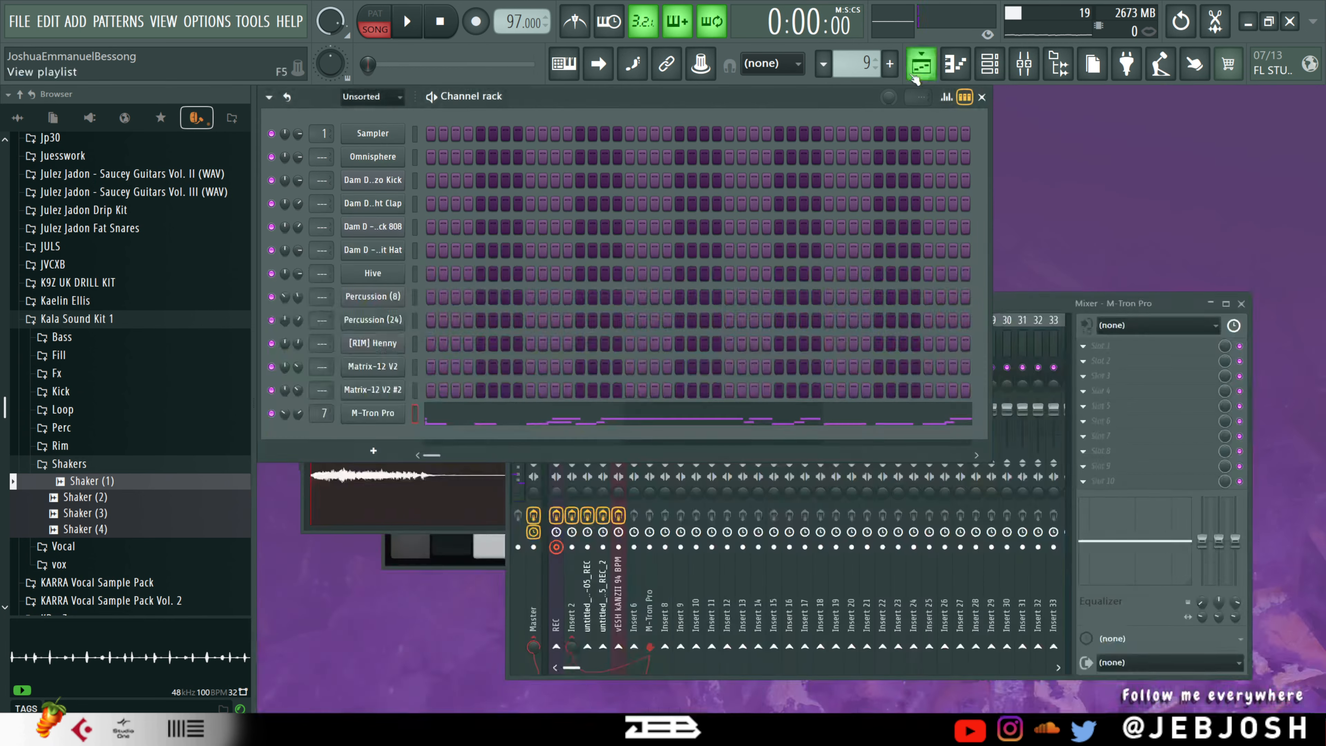
left_click(823, 64)
left_click(846, 87)
left_click(375, 16)
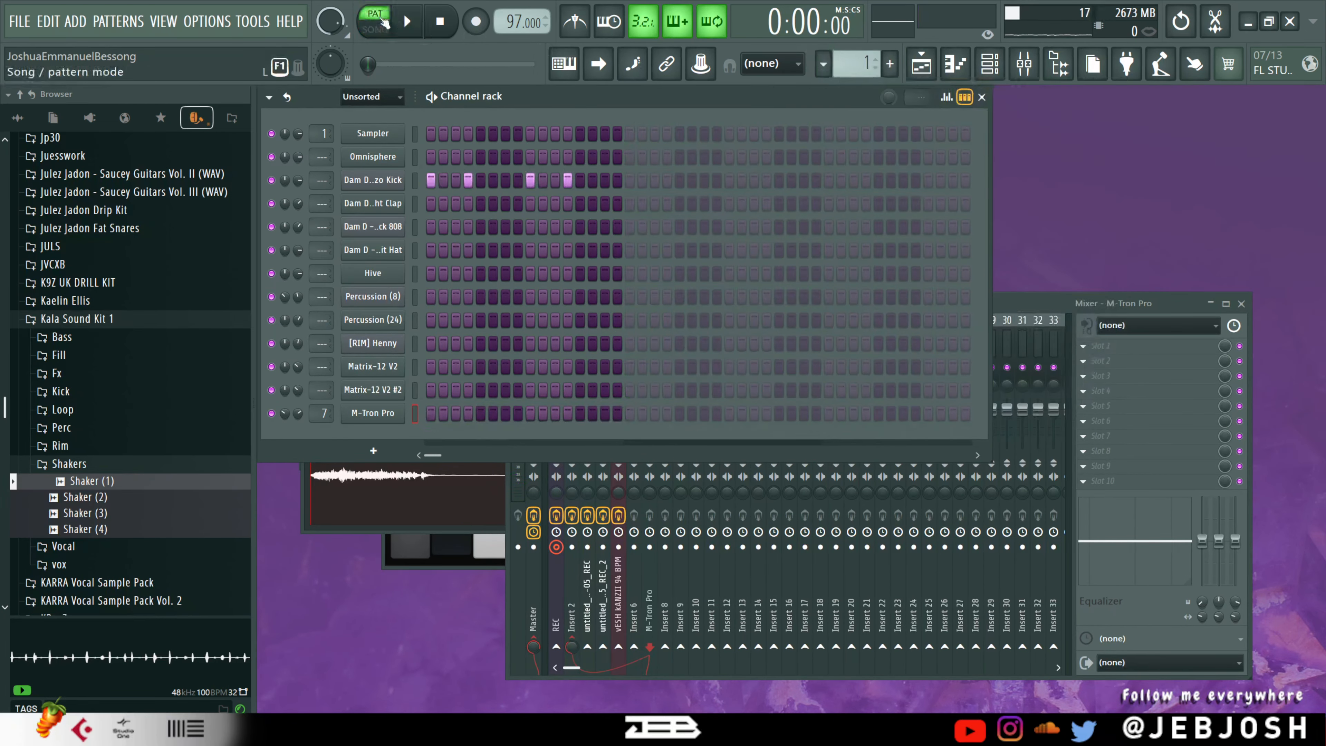
- Play Pattern 1 and inspect the Kenzo Kick channel's sampler settings
left_click(403, 22)
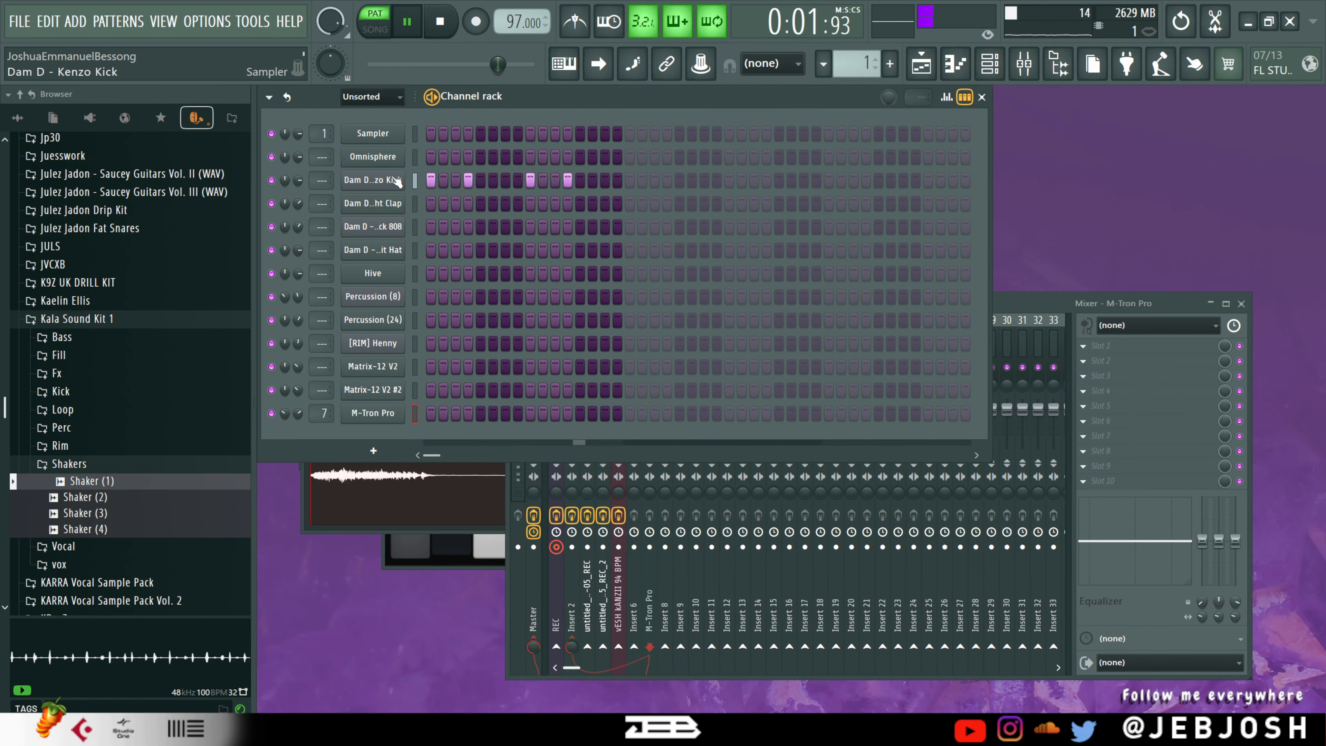
left_click(396, 181)
left_click(690, 102)
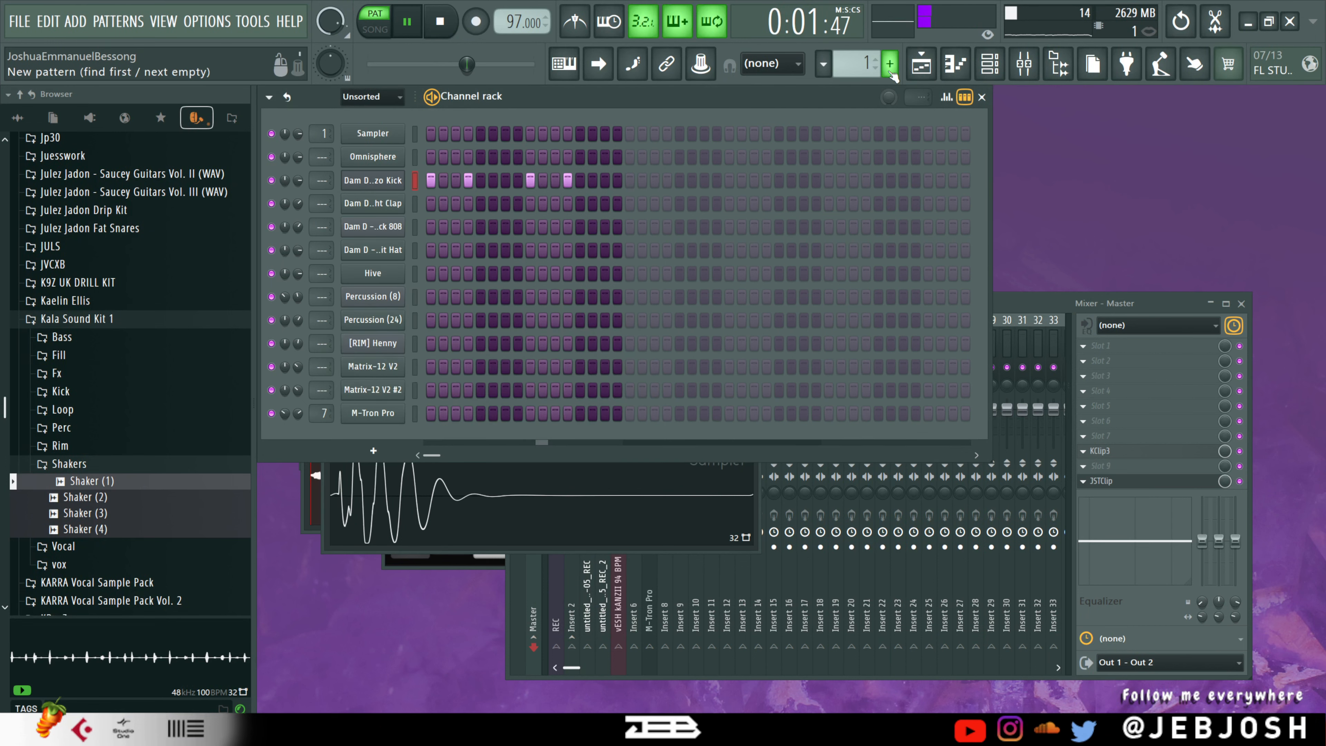
- Switch to Pattern 2 and mute the Cake Hit Hat and Matrix-12 V2 channels
key("space")
scroll(870, 70, "up", 1)
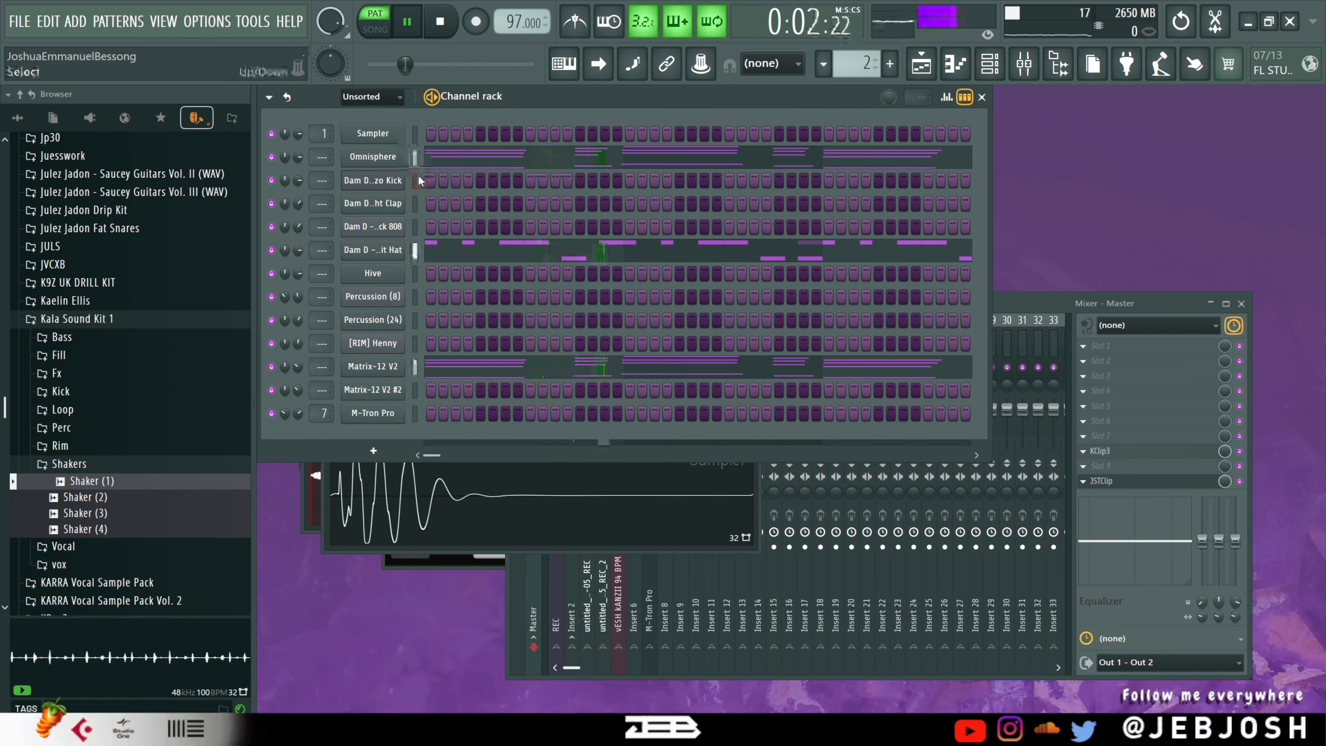
left_click(271, 250)
key("space")
- View and play the Omnisphere notes of Pattern 2 in the piano roll
left_click(452, 159)
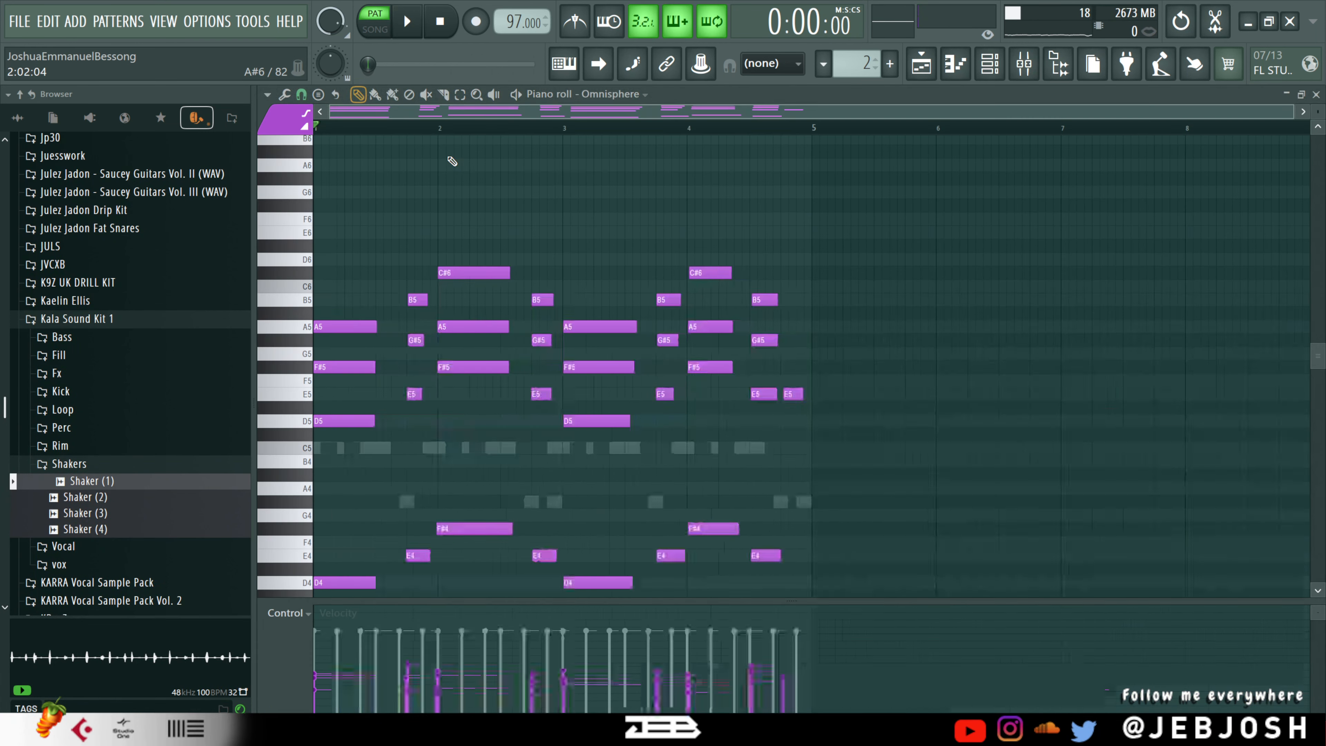
key("space")
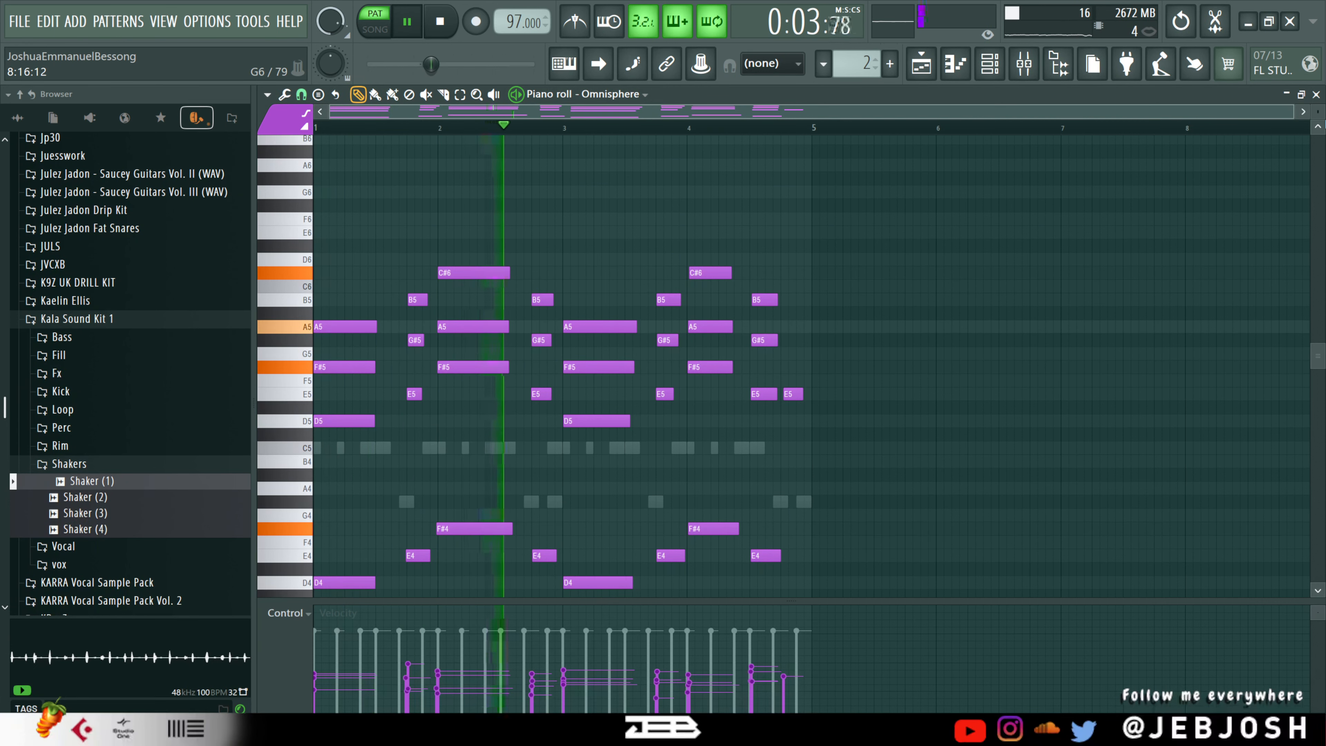
left_click(1316, 94)
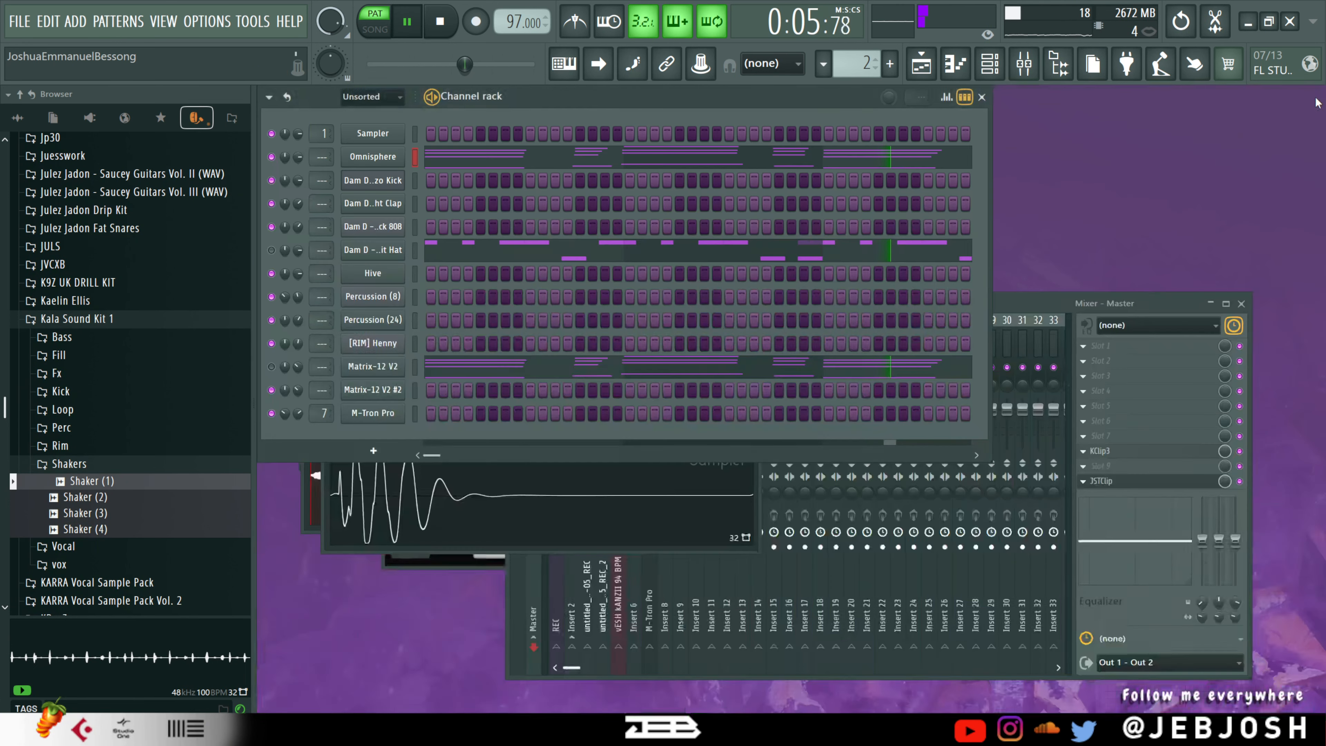
- Inspect the patch loaded in the Omnisphere channel, moving the plugin window up to see more of it
left_click(389, 158)
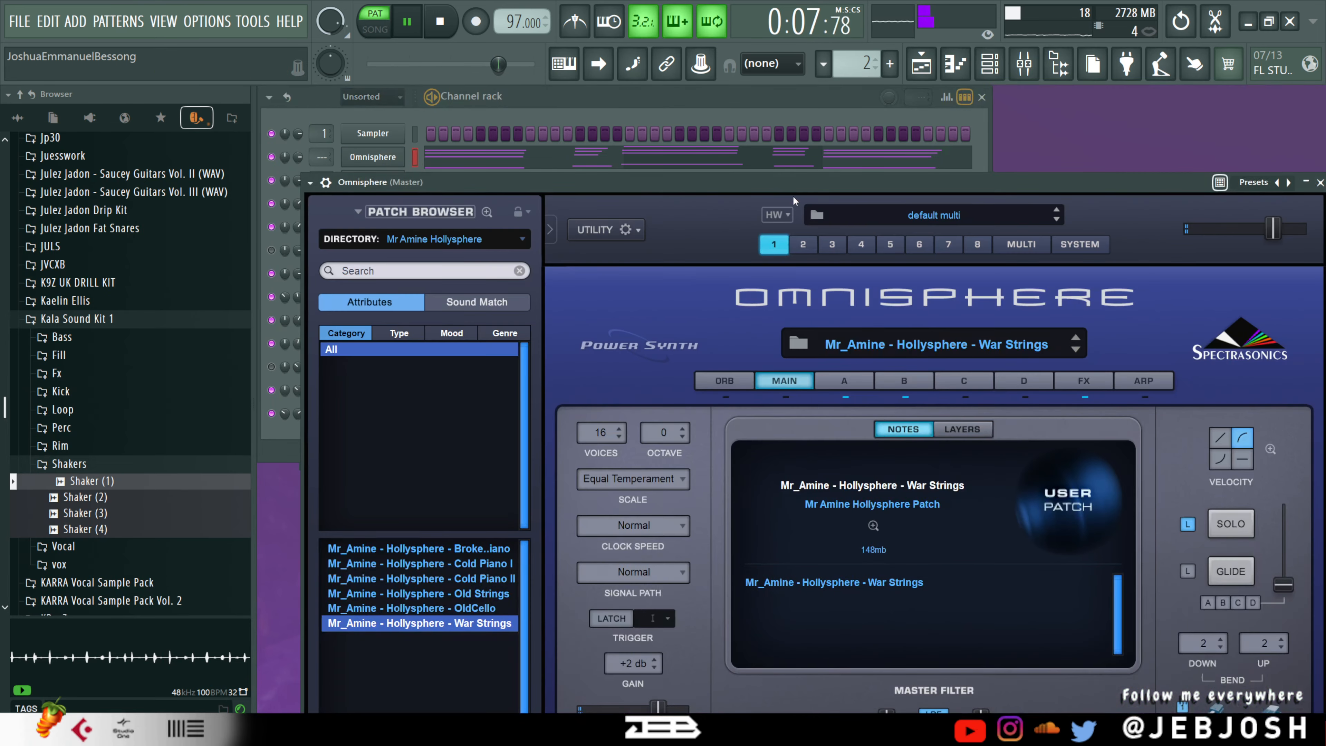
left_click_drag(829, 191, 793, 123)
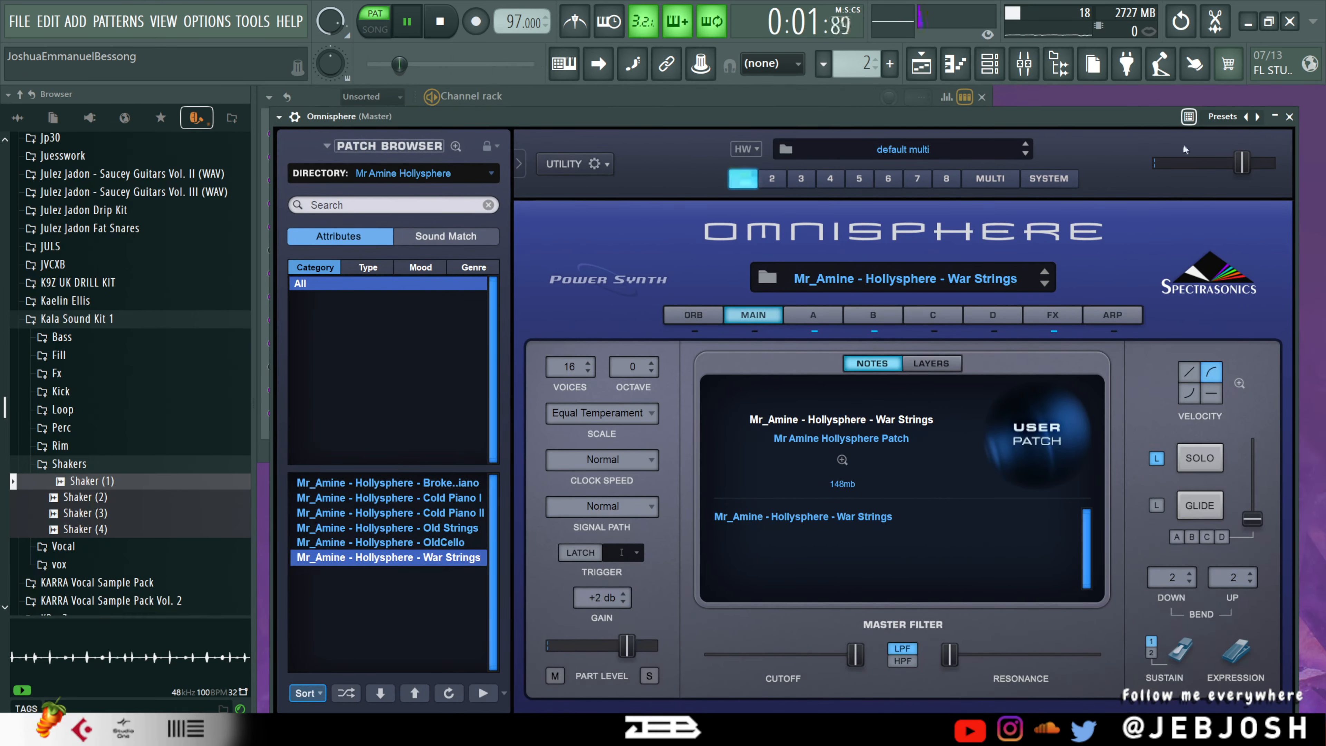
left_click(1289, 117)
- Mute Omnisphere, unmute Matrix-12 V2, and play it while inspecting its loaded preset
key("space")
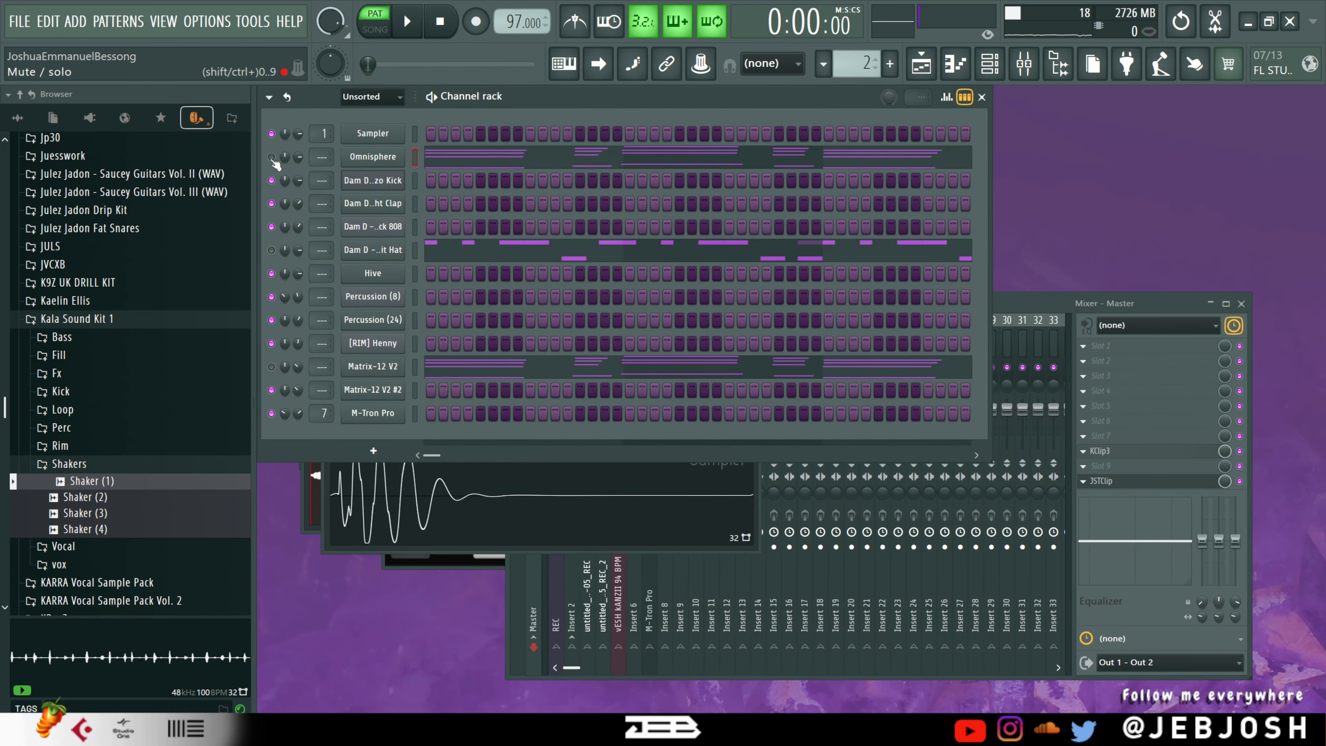
key("space")
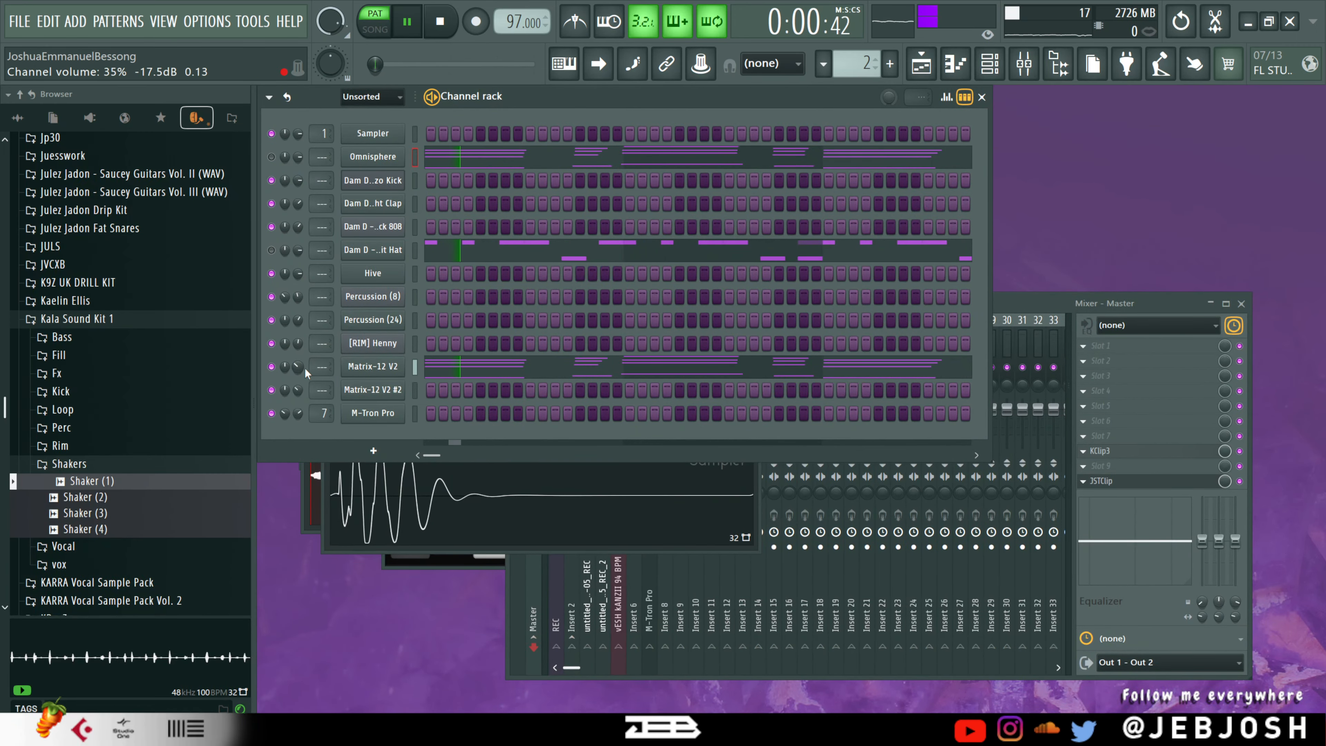
left_click(366, 366)
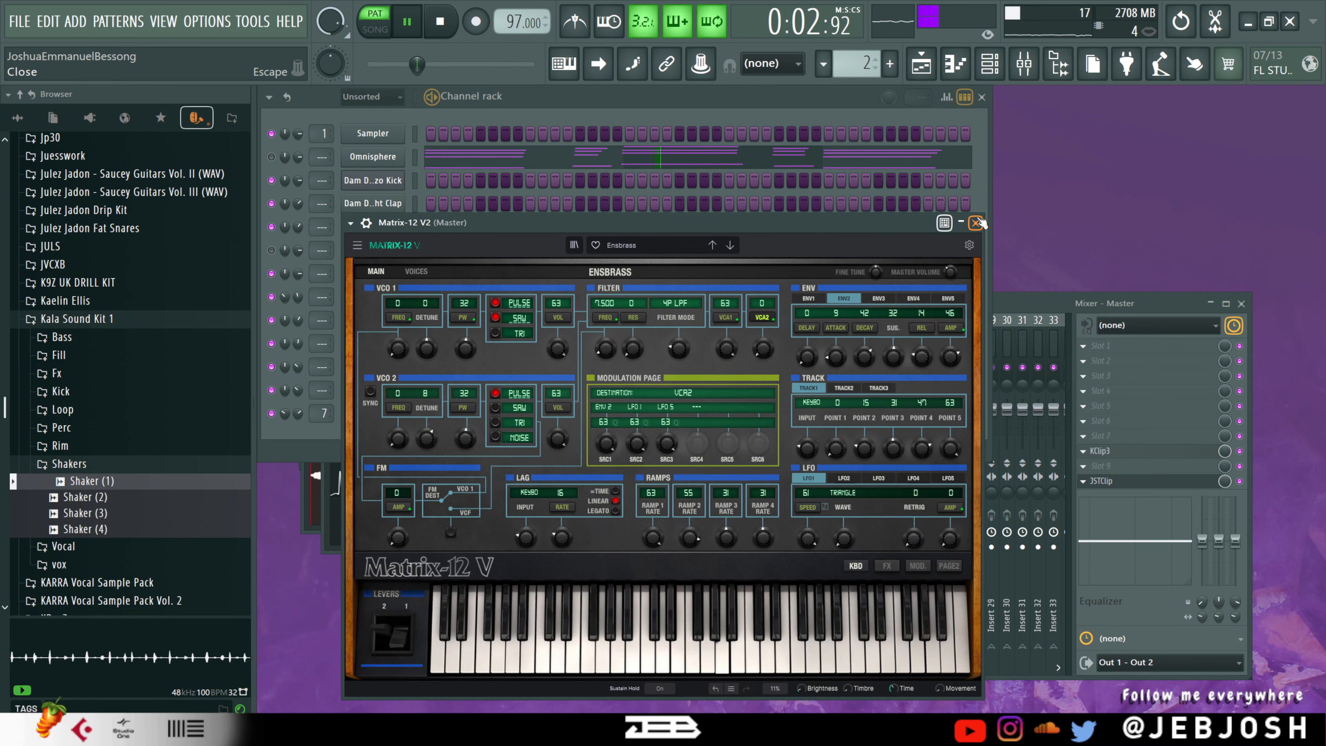
left_click(975, 223)
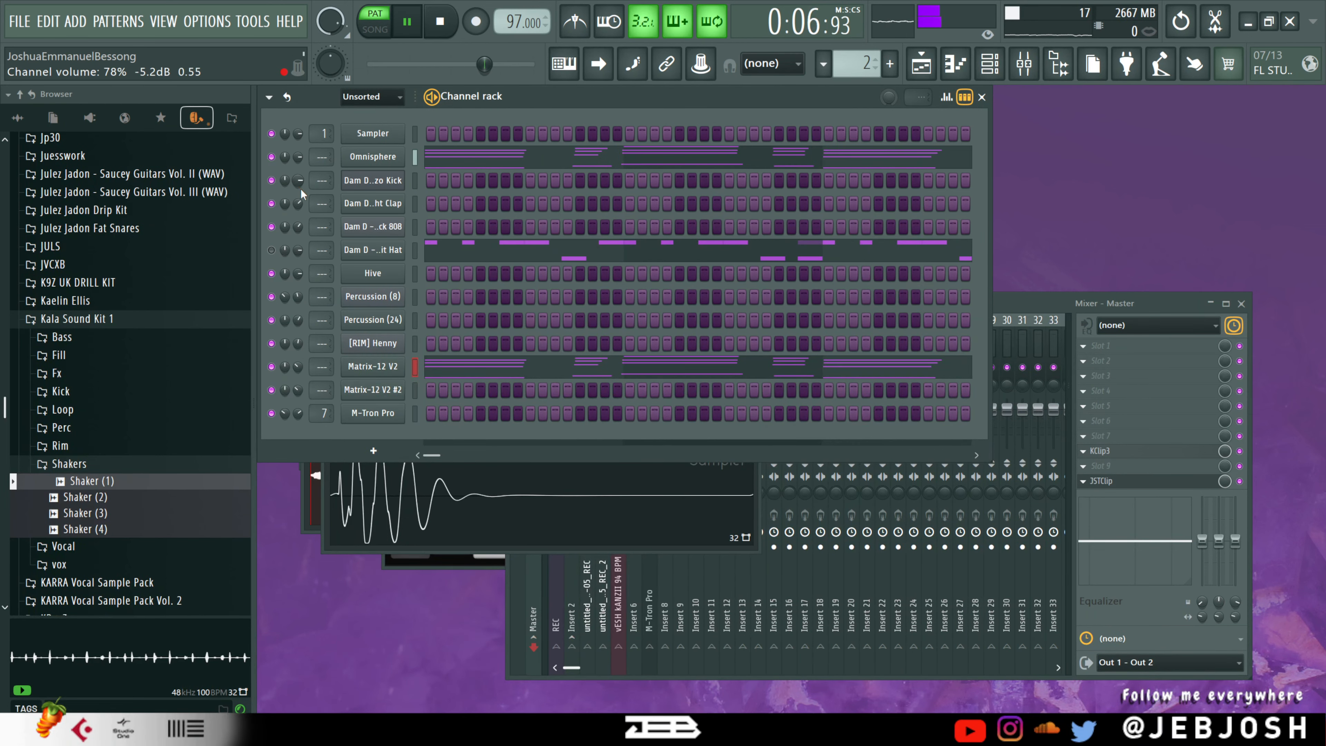
- Solo the Cake Hit Hat channel and view its Pattern 2 notes in the piano roll
left_click(272, 252)
right_click(271, 252)
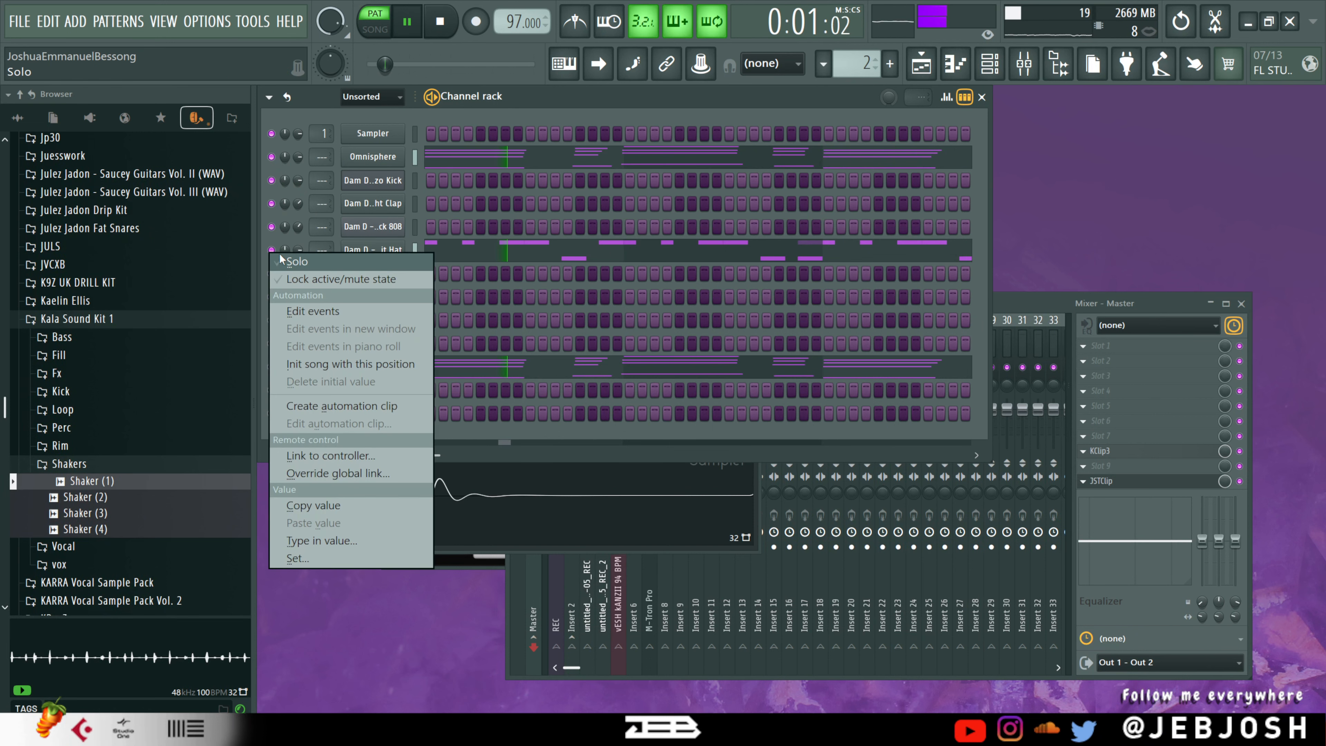
left_click(283, 256)
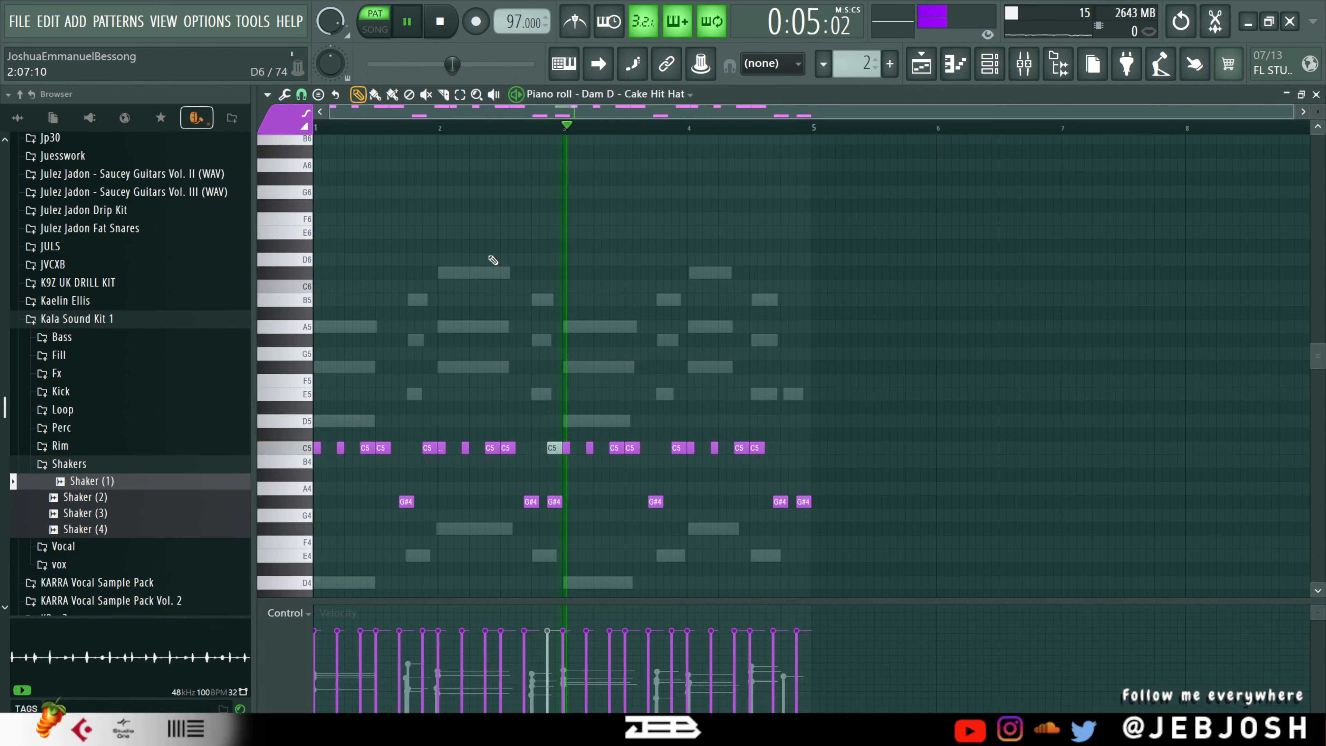
left_click(494, 259)
left_click(1317, 95)
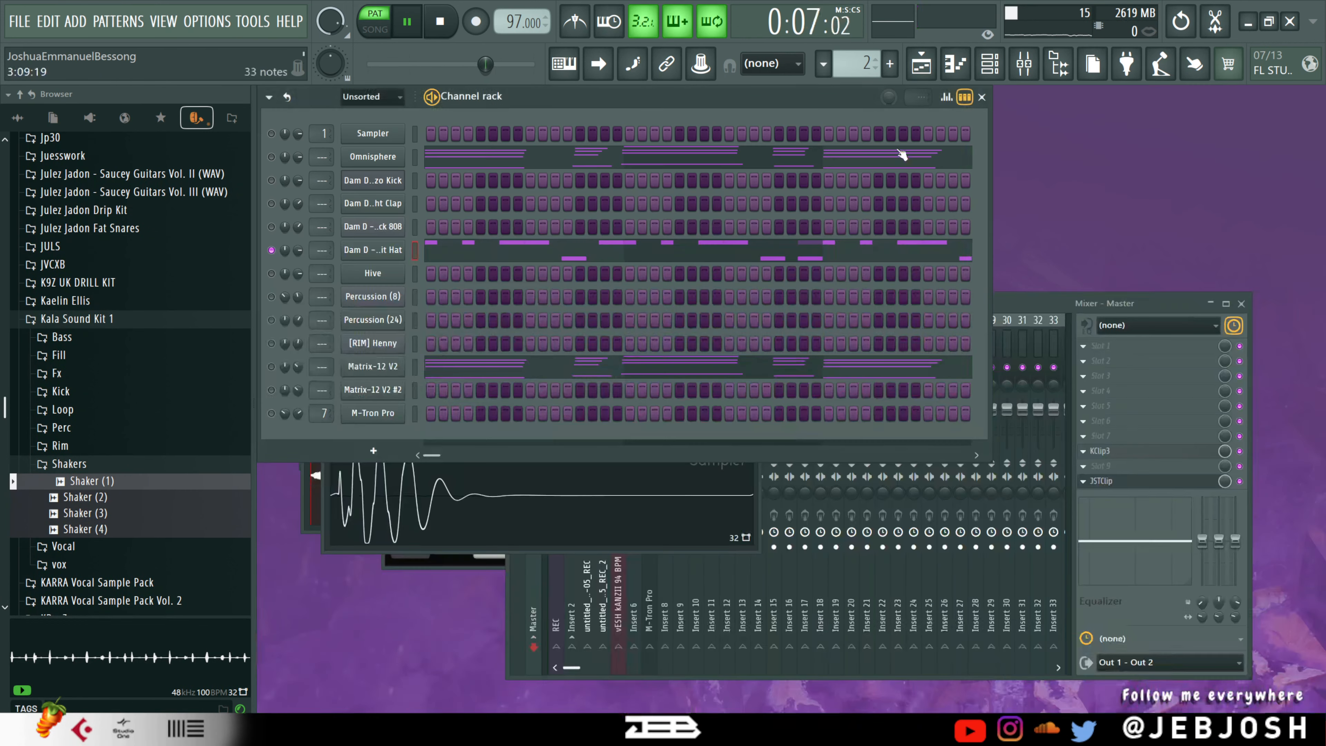
- Turn off the Cake Hit Hat solo and reactivate all channels in the channel rack
right_click(272, 133)
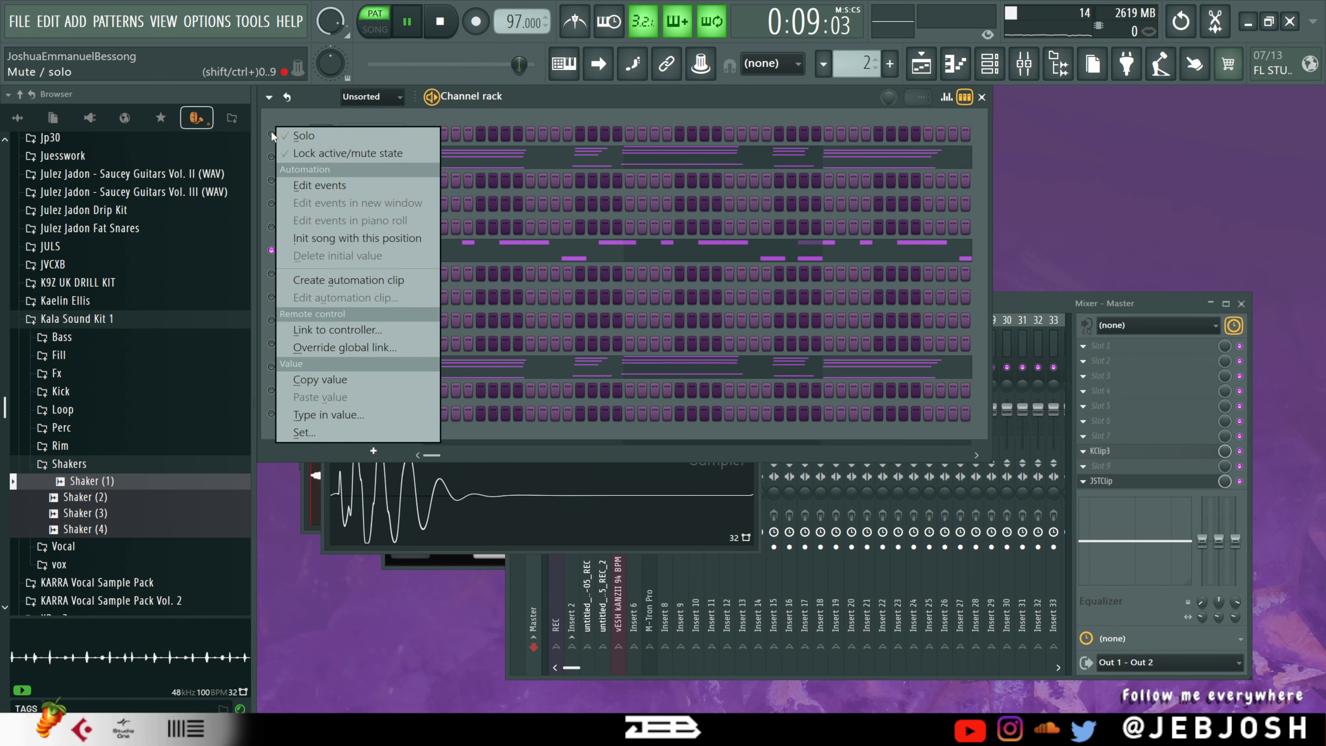
left_click(273, 133)
left_click(272, 133, "ctrl")
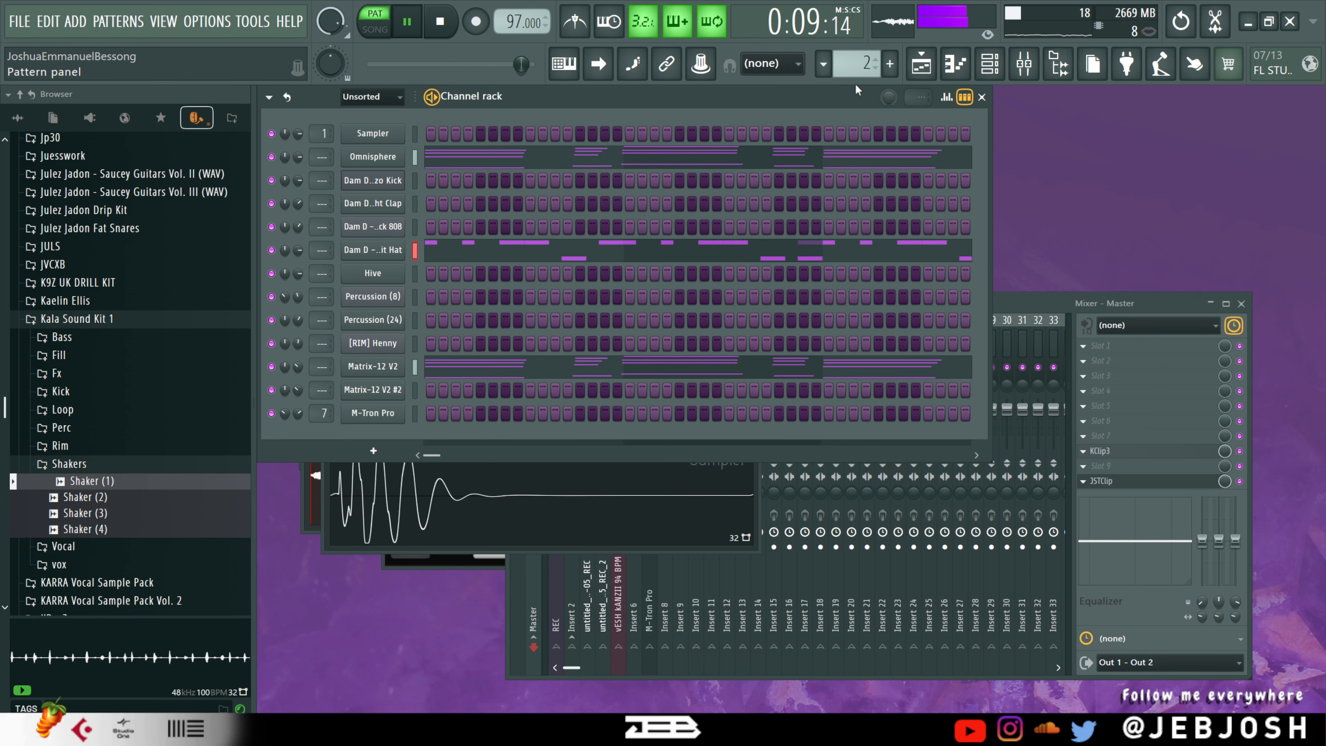
- Switch to Pattern 3, play it, and view the Hive notes in the piano roll
key("space")
scroll(858, 74, "up", 1)
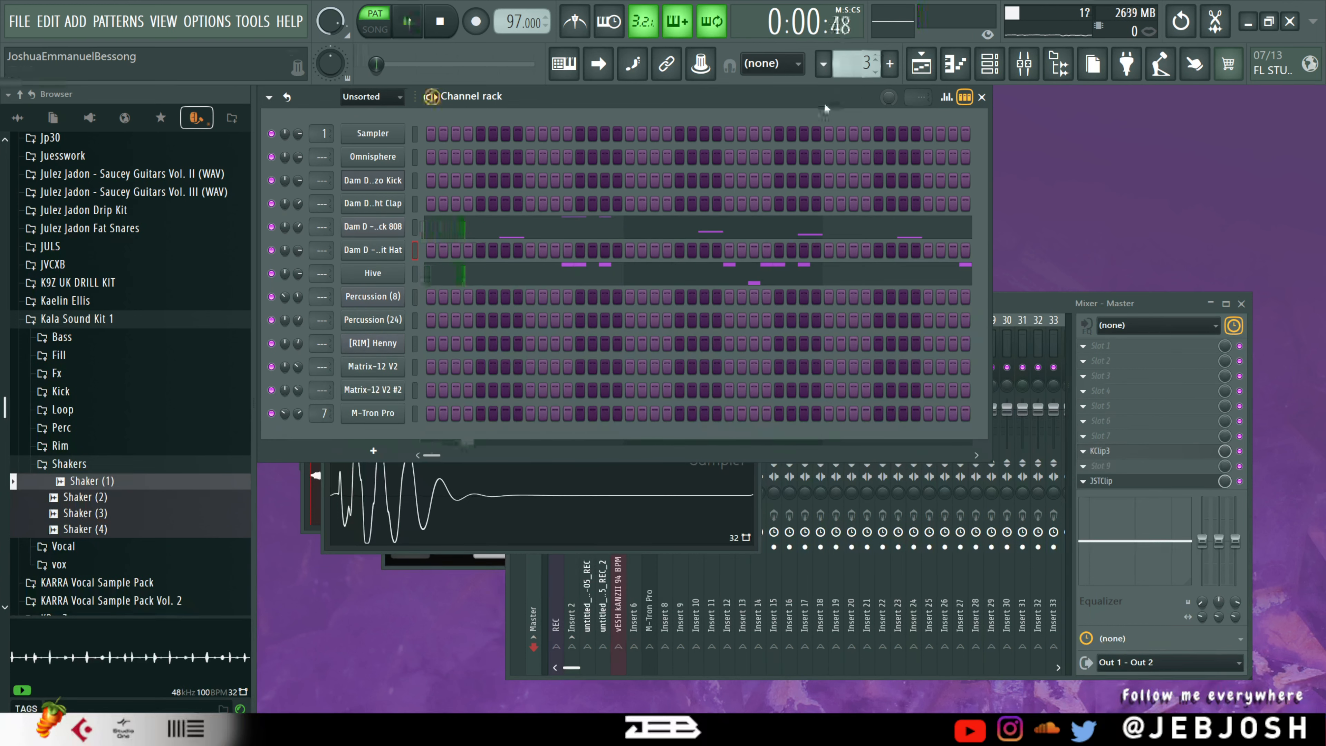
left_click(538, 274)
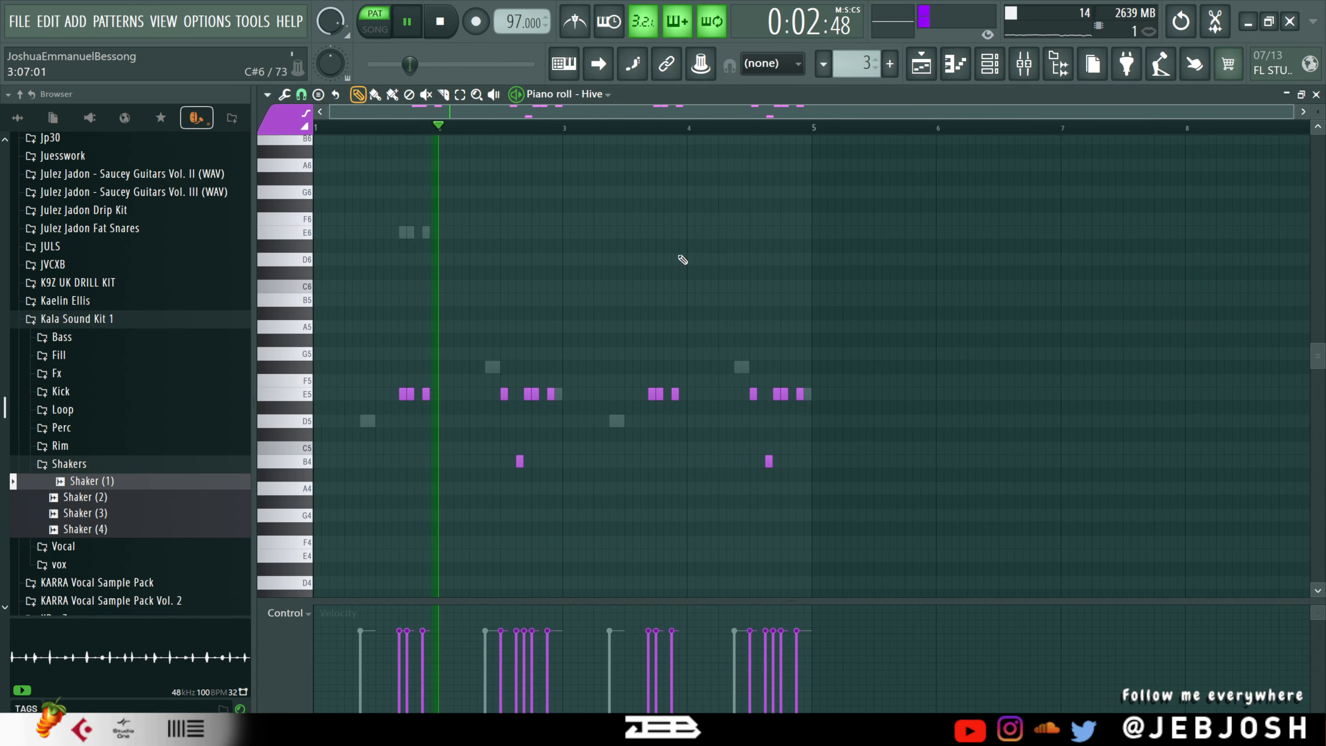
left_click(1315, 95)
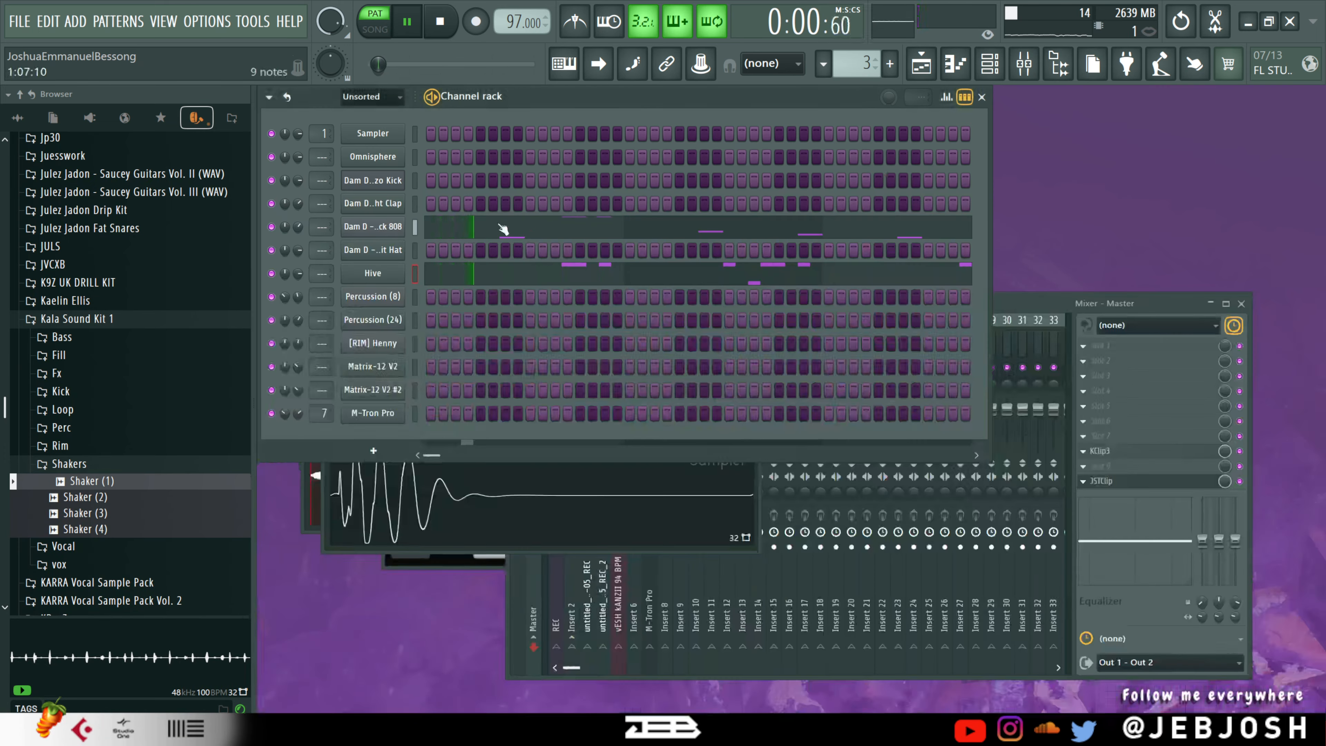
- Mute the Hive channel and view the Pack 808 notes of Pattern 3 in the piano roll
left_click(271, 273)
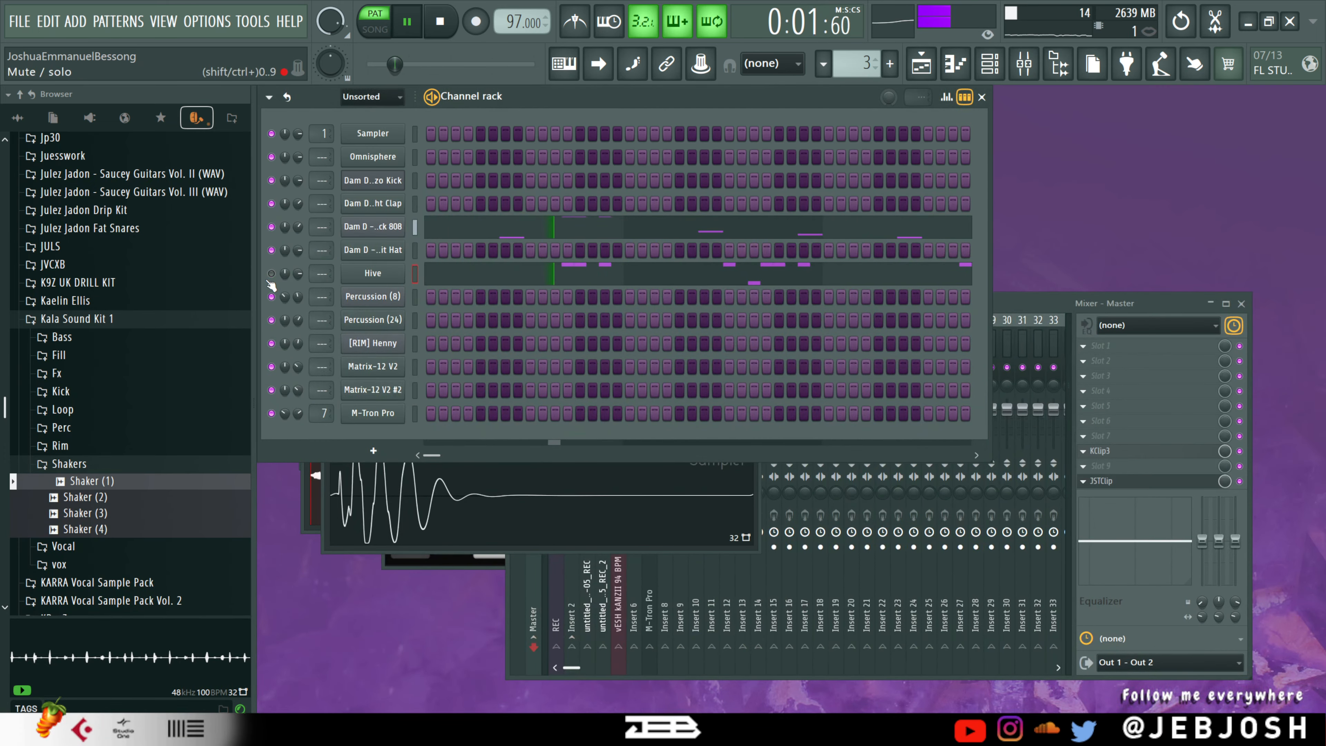
left_click(516, 230)
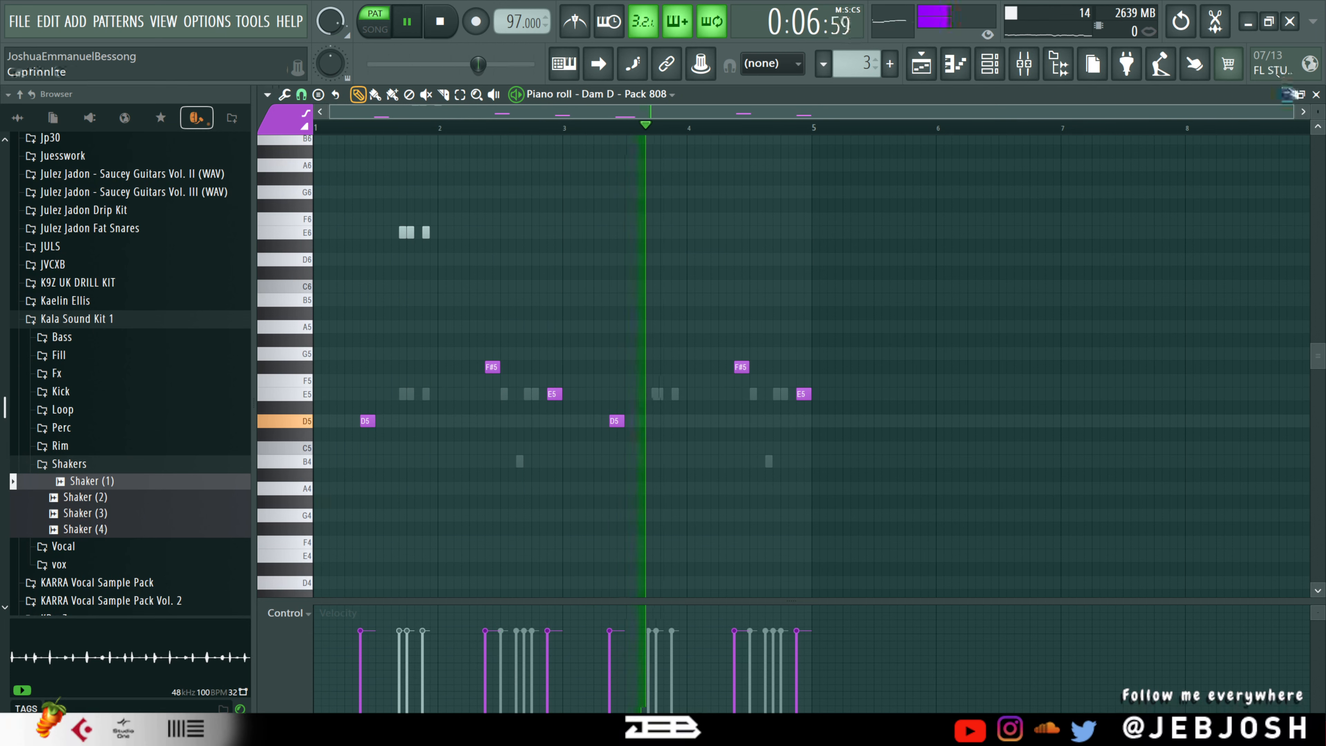
left_click(1316, 95)
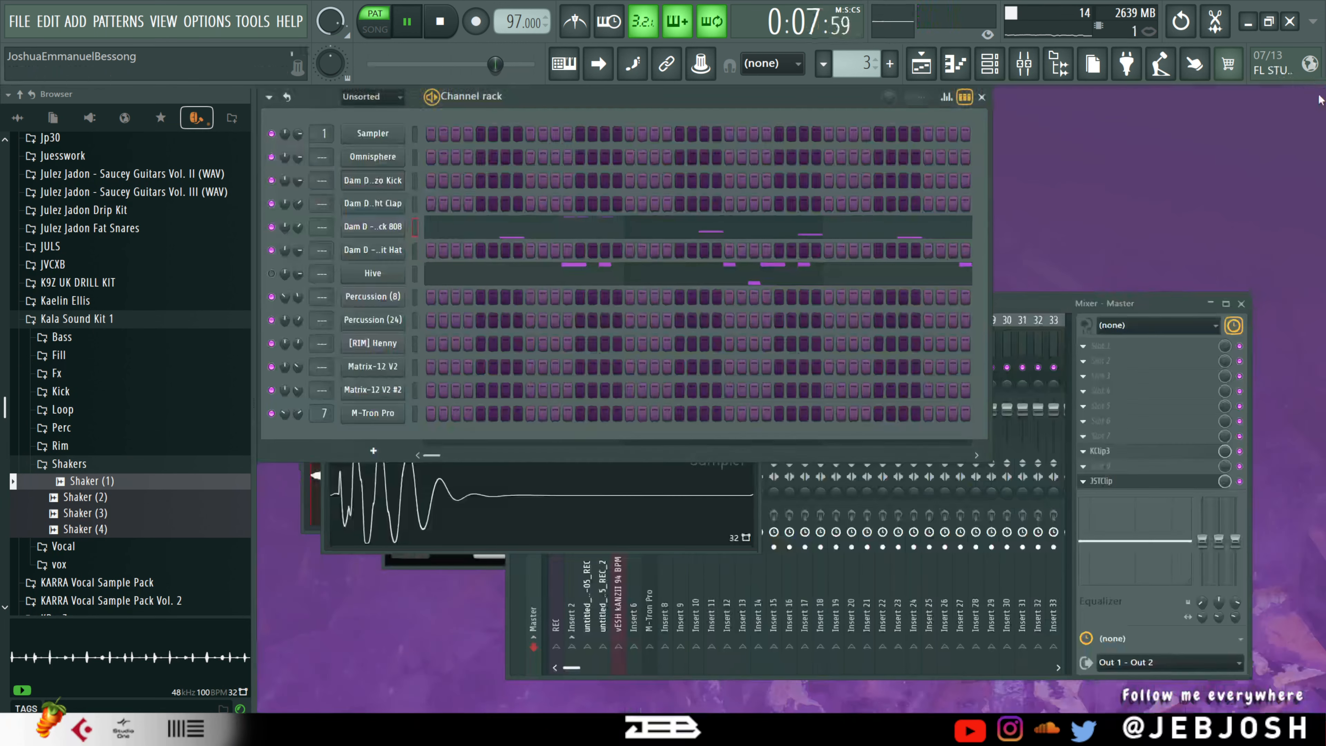
- Inspect the Cut and By group settings of the Hive and Pack 808 channels, moving the 808 window aside
left_click(377, 274)
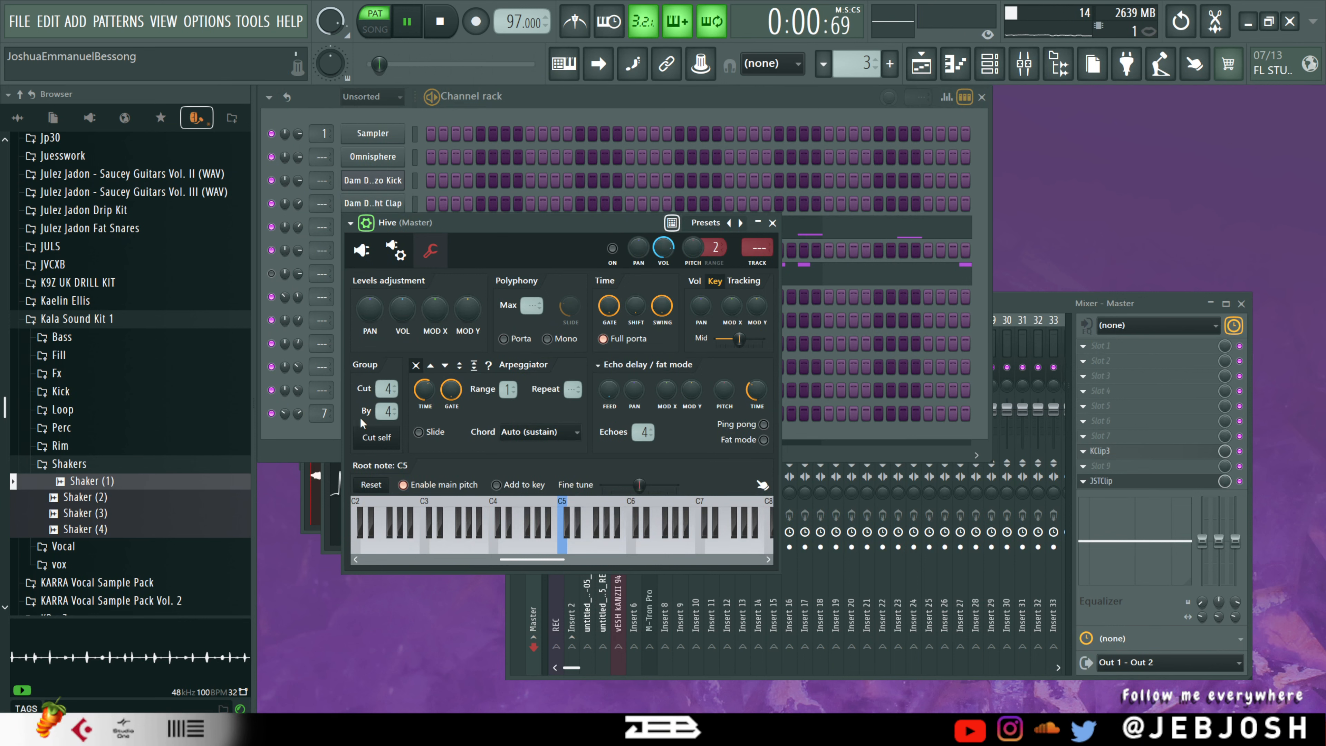
left_click(282, 262)
left_click(396, 229)
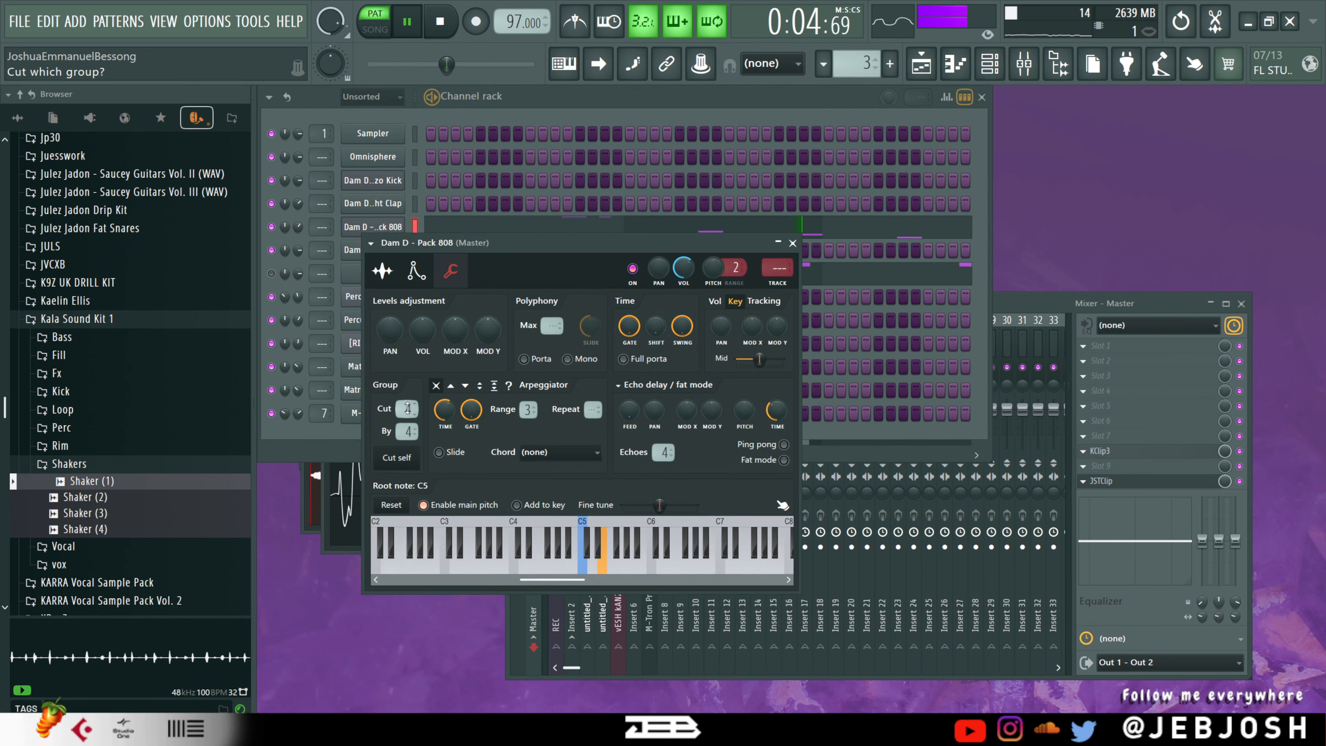
left_click_drag(425, 244, 692, 244)
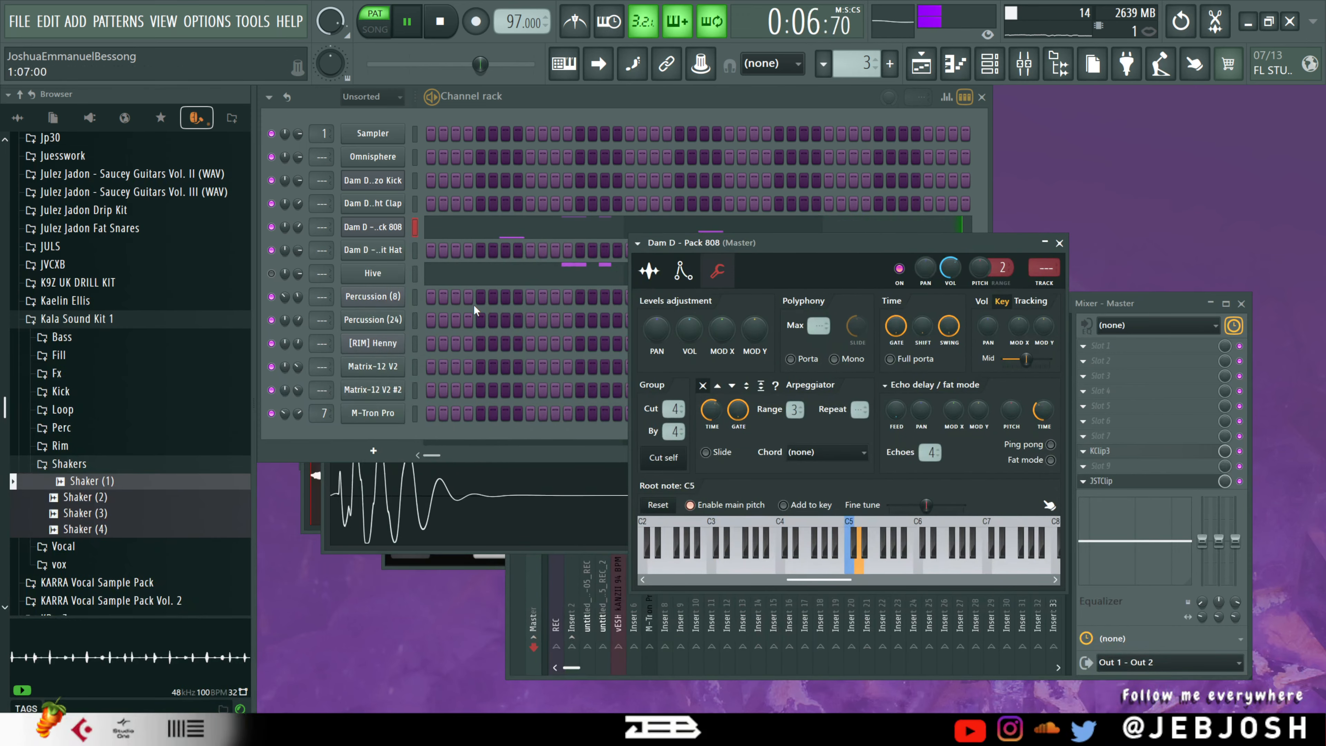
- Unmute Hive, mute Pack 808, and listen to the Hive notes of Pattern 3 in the piano roll
left_click(271, 274)
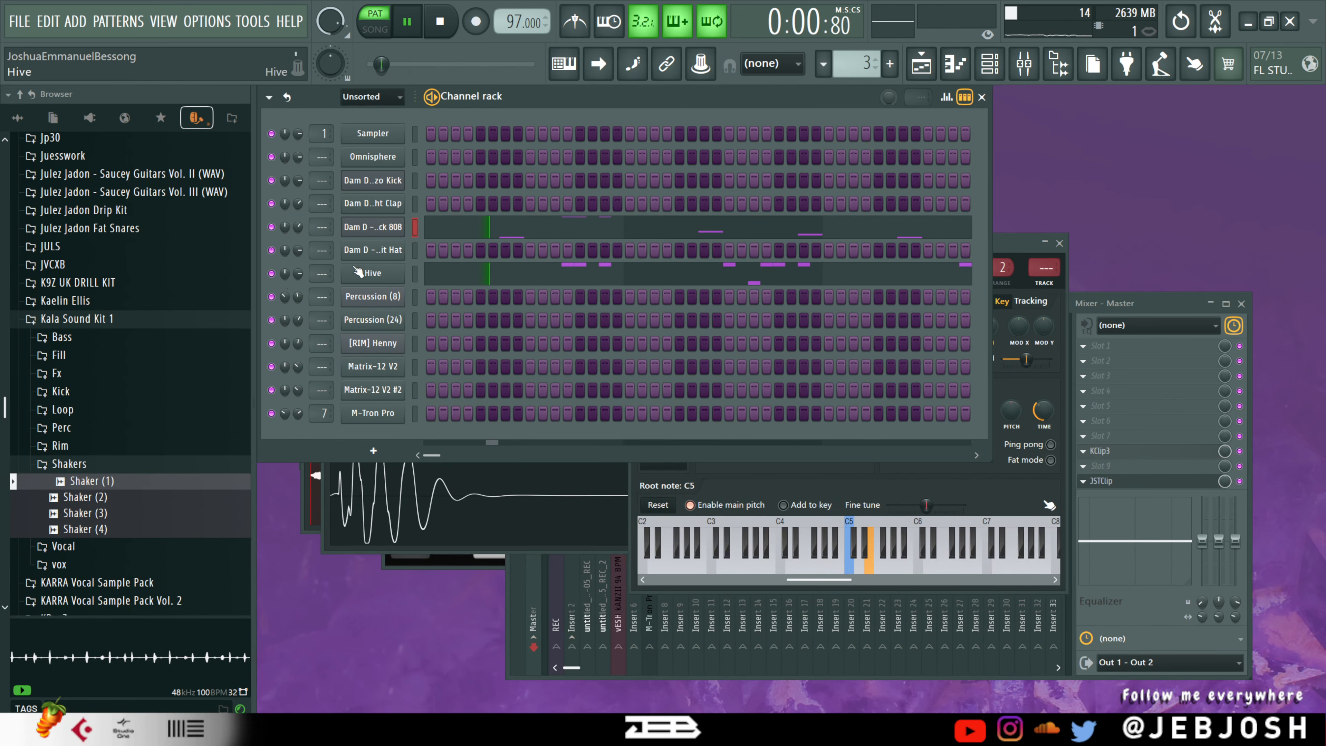
left_click(272, 227)
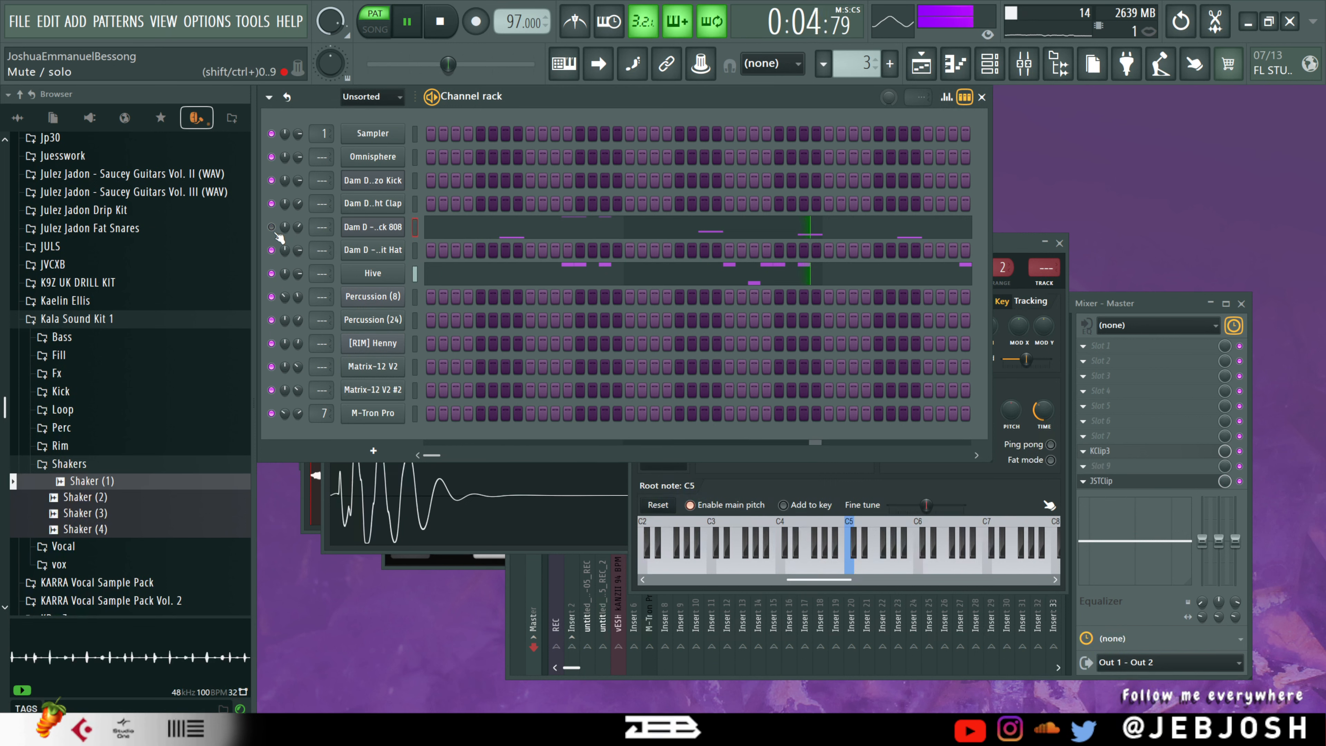
left_click(752, 273)
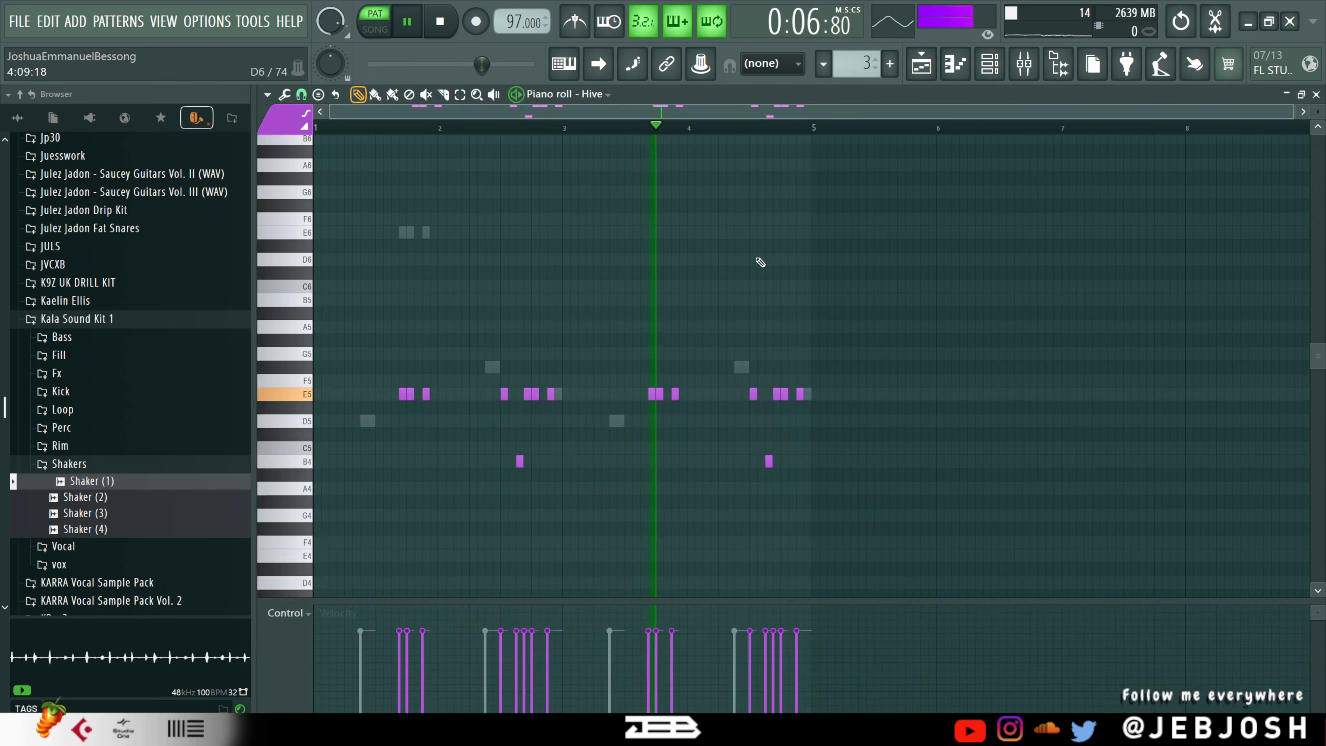
left_click(1317, 94)
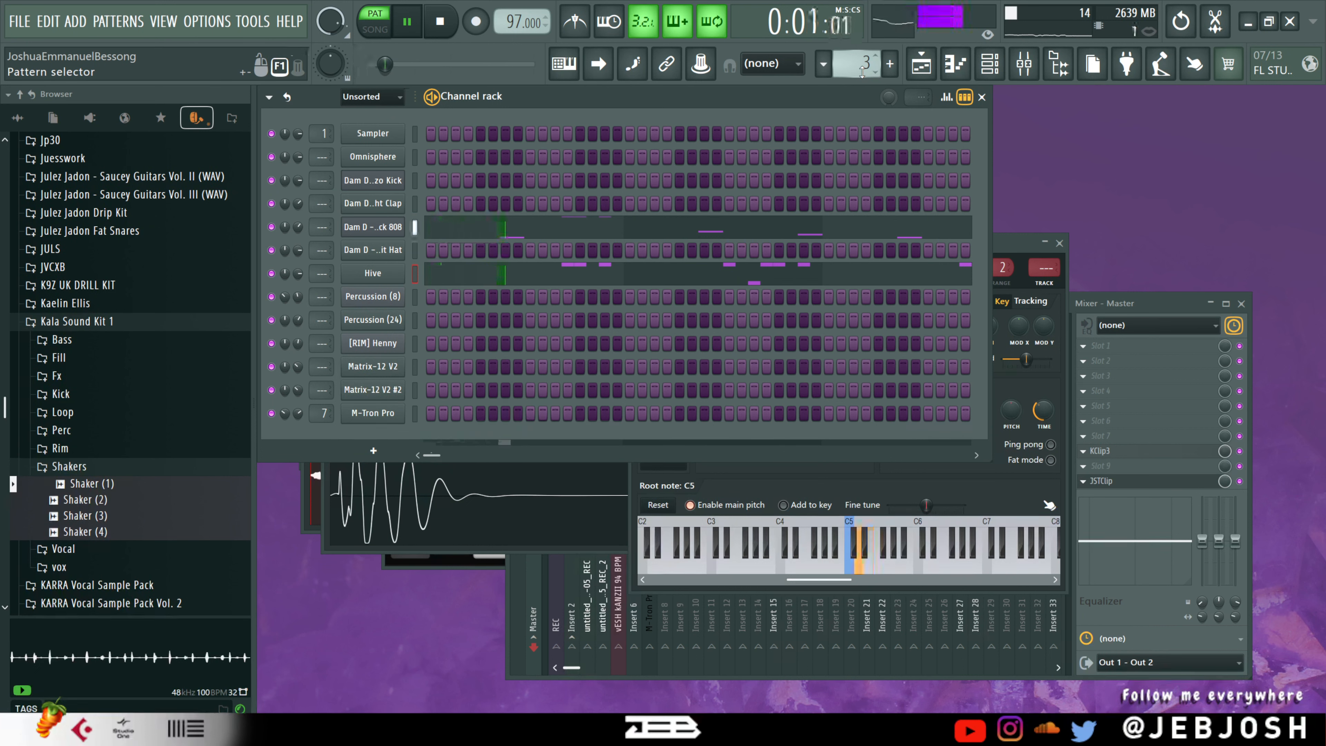
- Switch to Pattern 4, play it, and inspect the Light Clap channel's sampler settings
scroll(862, 73, "up", 1)
key("space")
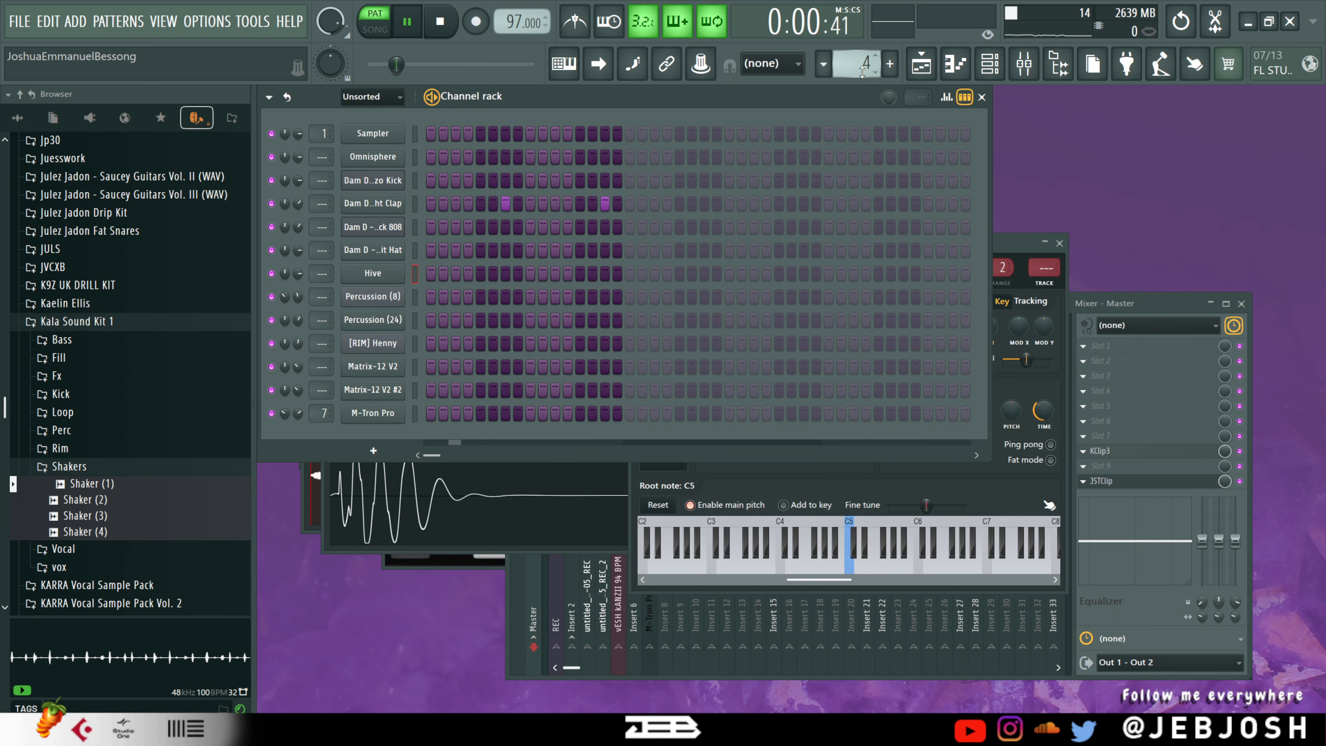
left_click(393, 206)
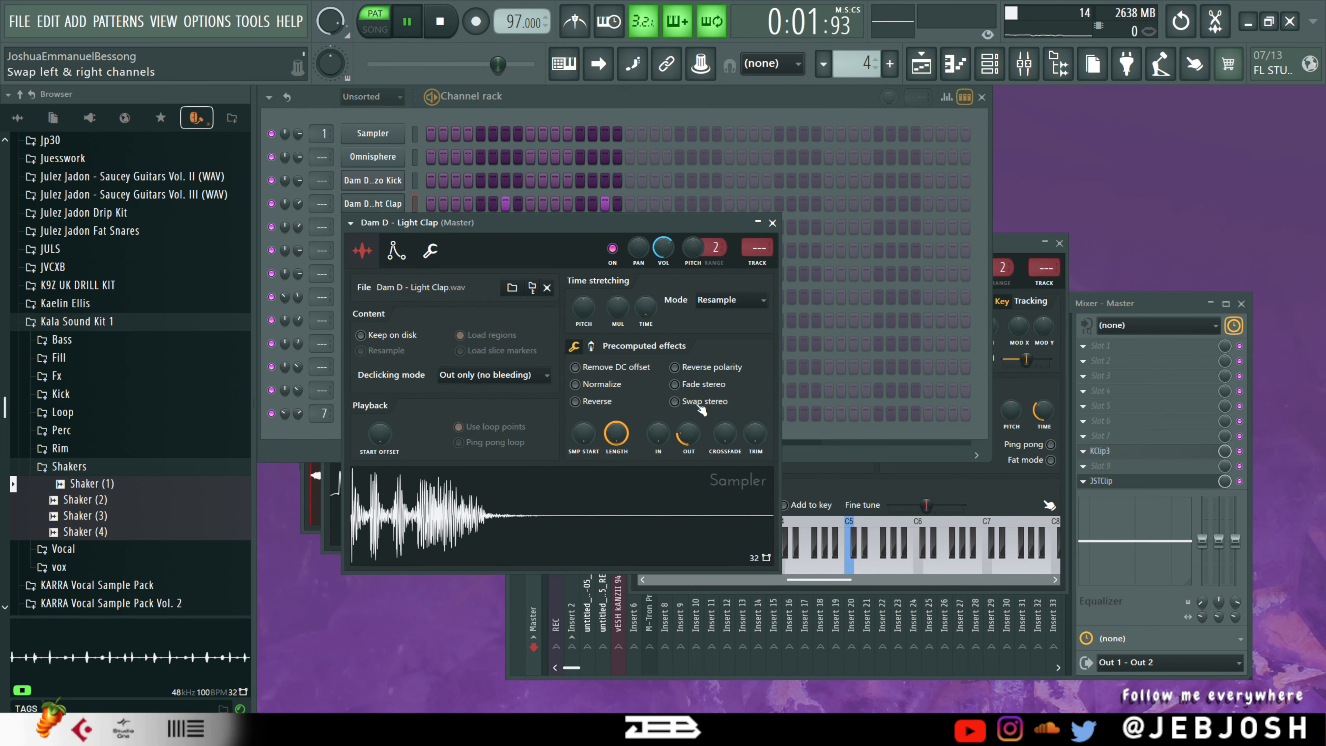
left_click(772, 223)
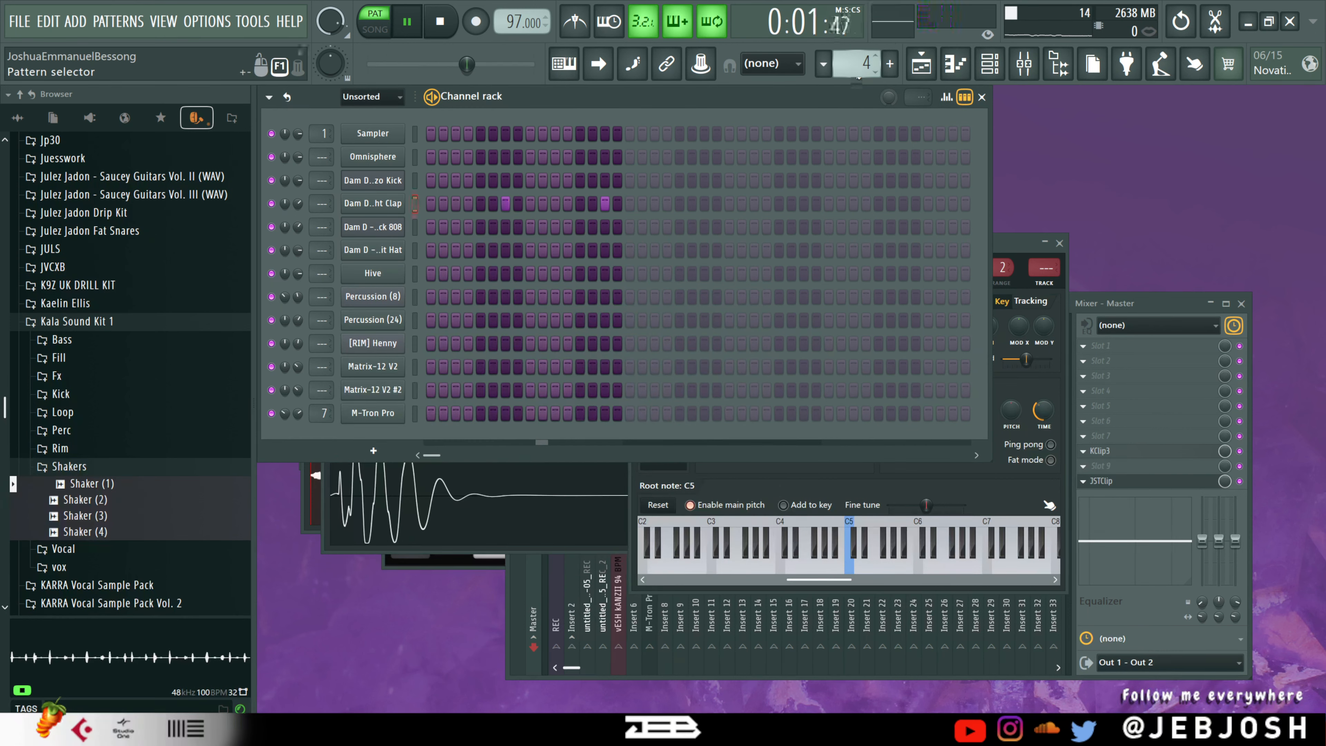
- Switch to Pattern 5 and listen to its Hive notes in the piano roll, stopping playback when done
scroll(858, 76, "up", 1)
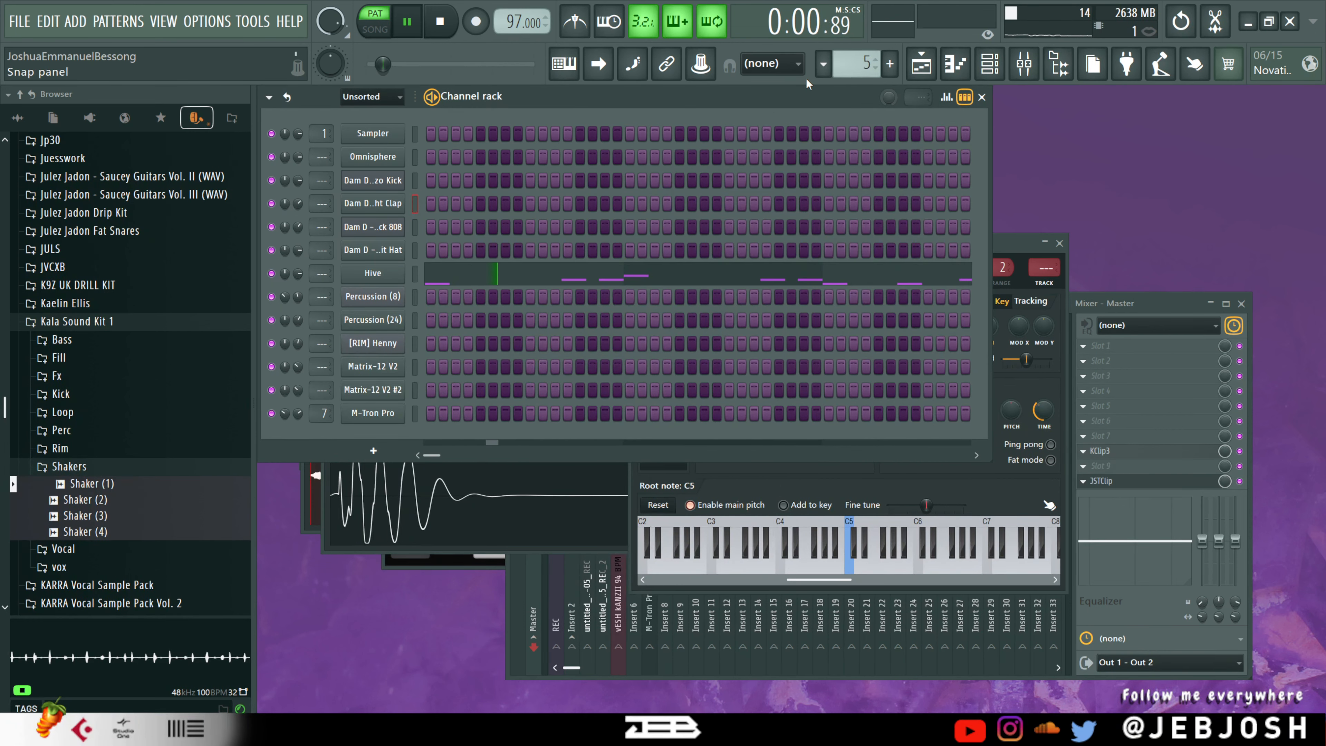
left_click(713, 278)
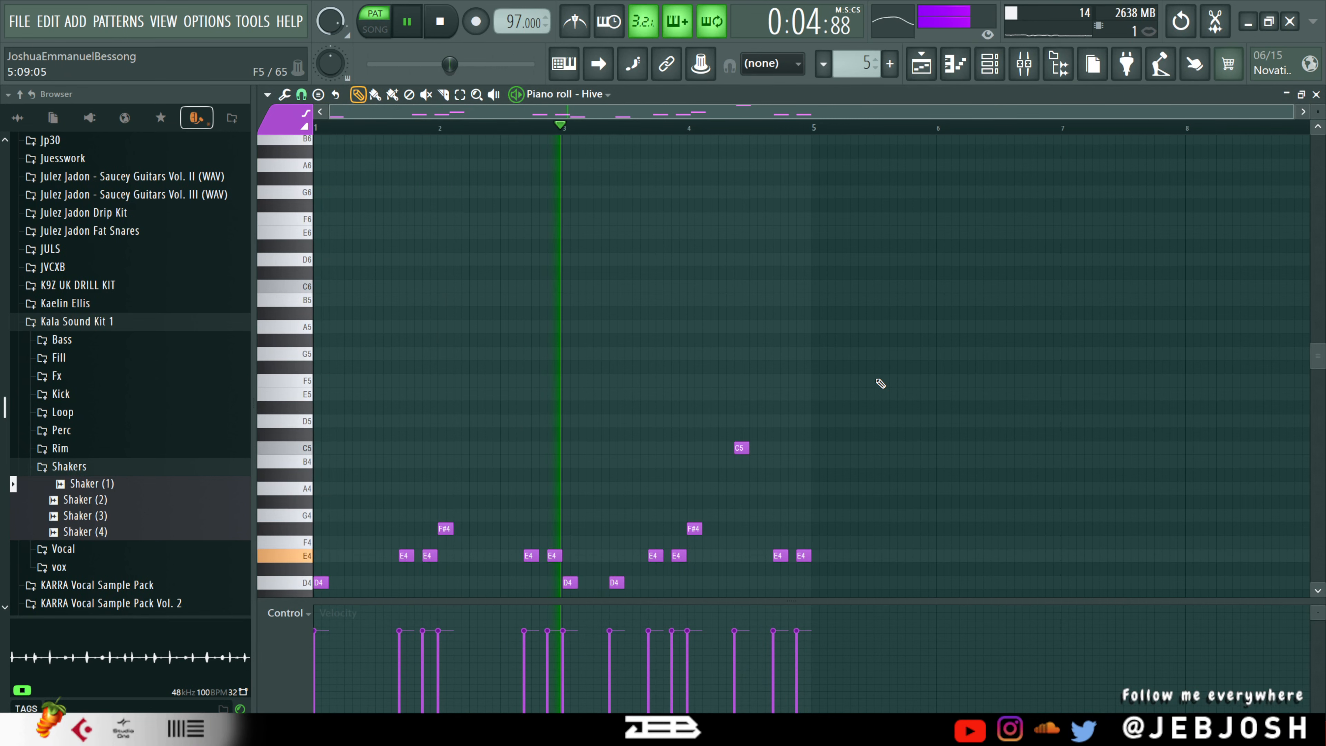
scroll(881, 384, "down", 1)
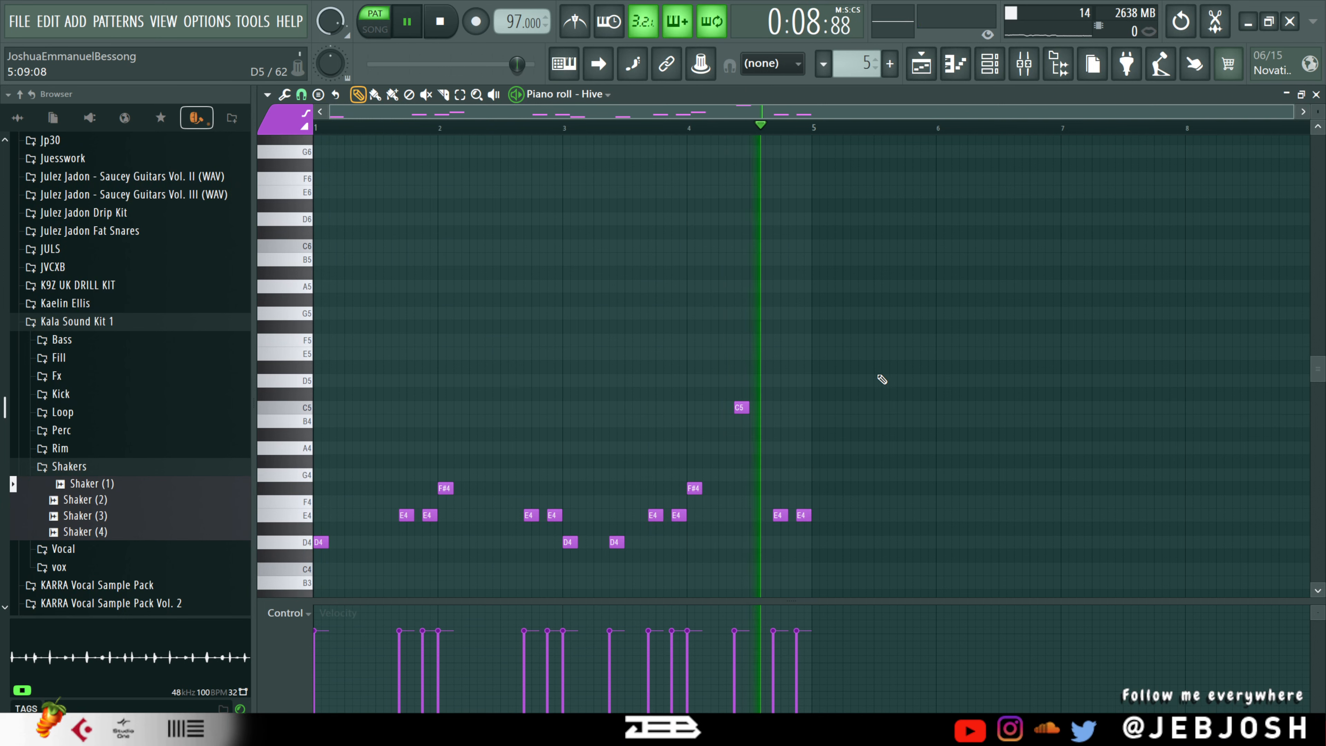
left_click(1316, 94)
key("space")
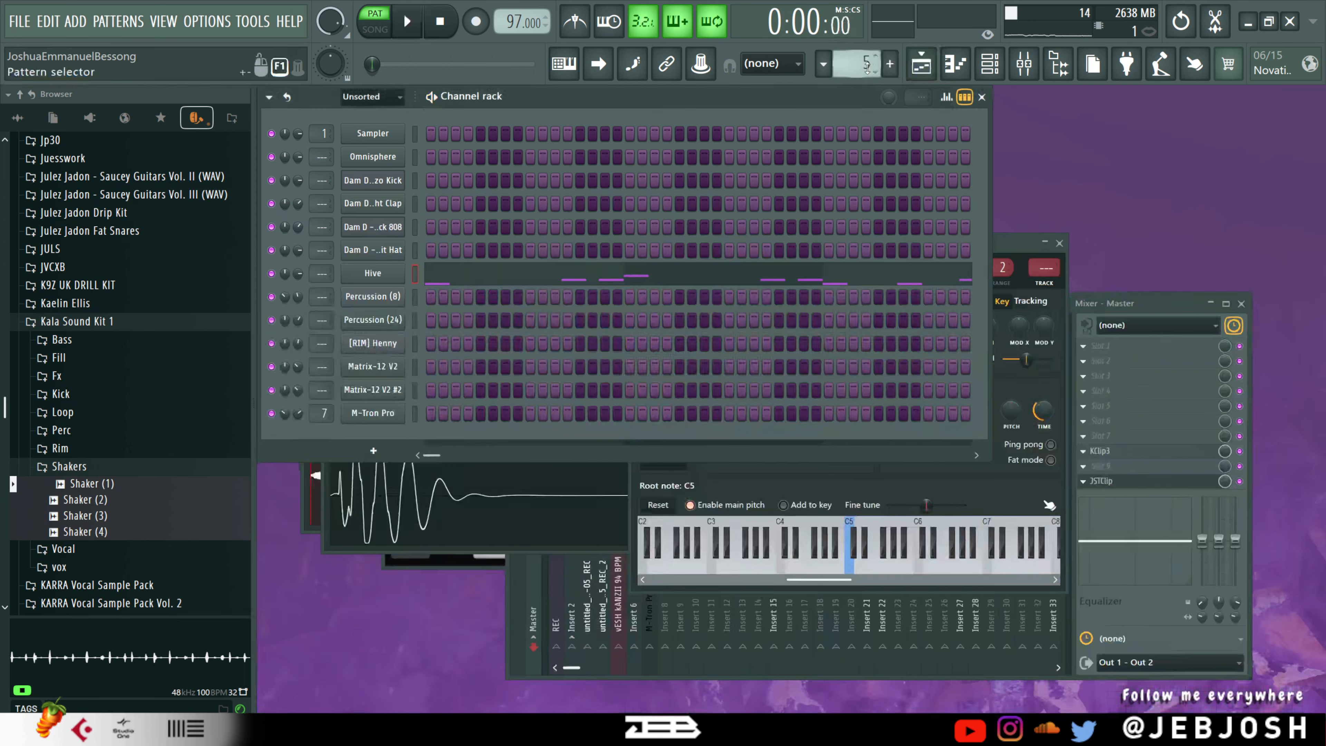
- Play Pattern 6 and inspect the sampler settings of the Percussion (8) and Percussion (24) channels
scroll(864, 68, "up", 1)
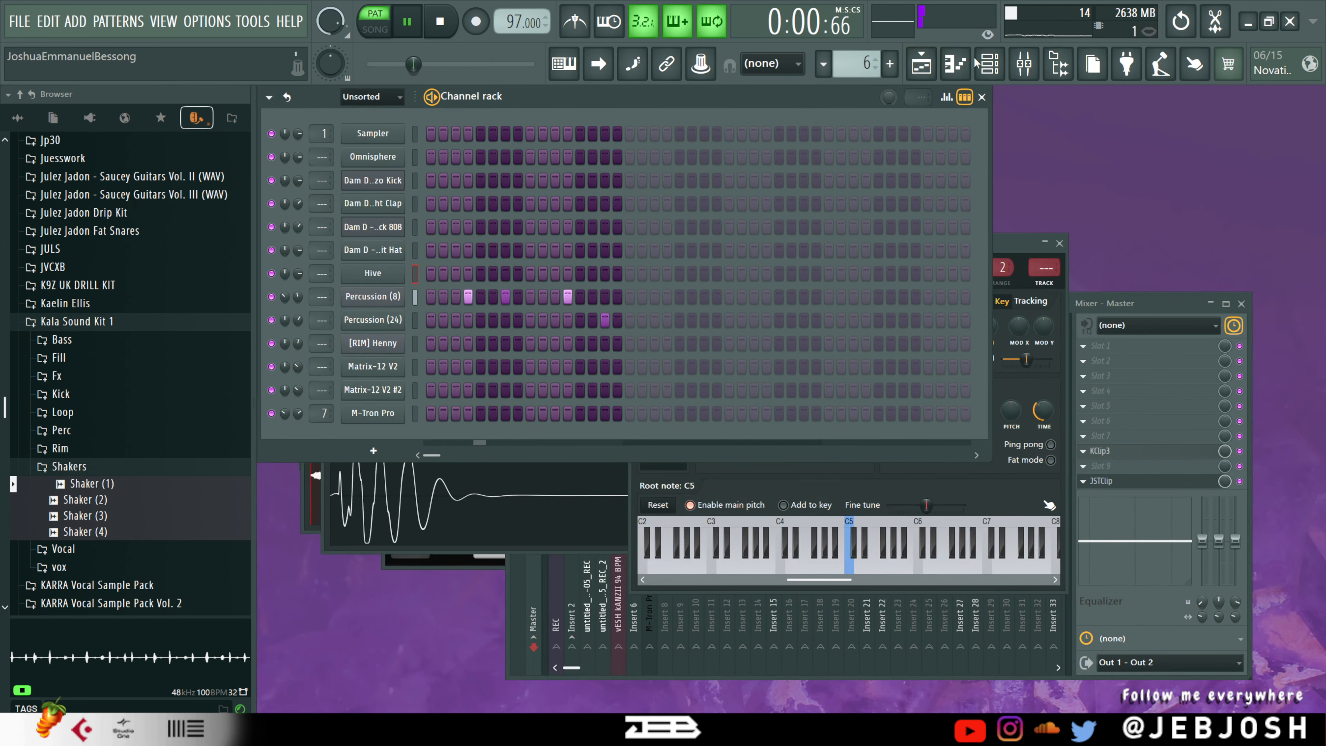
left_click(370, 297)
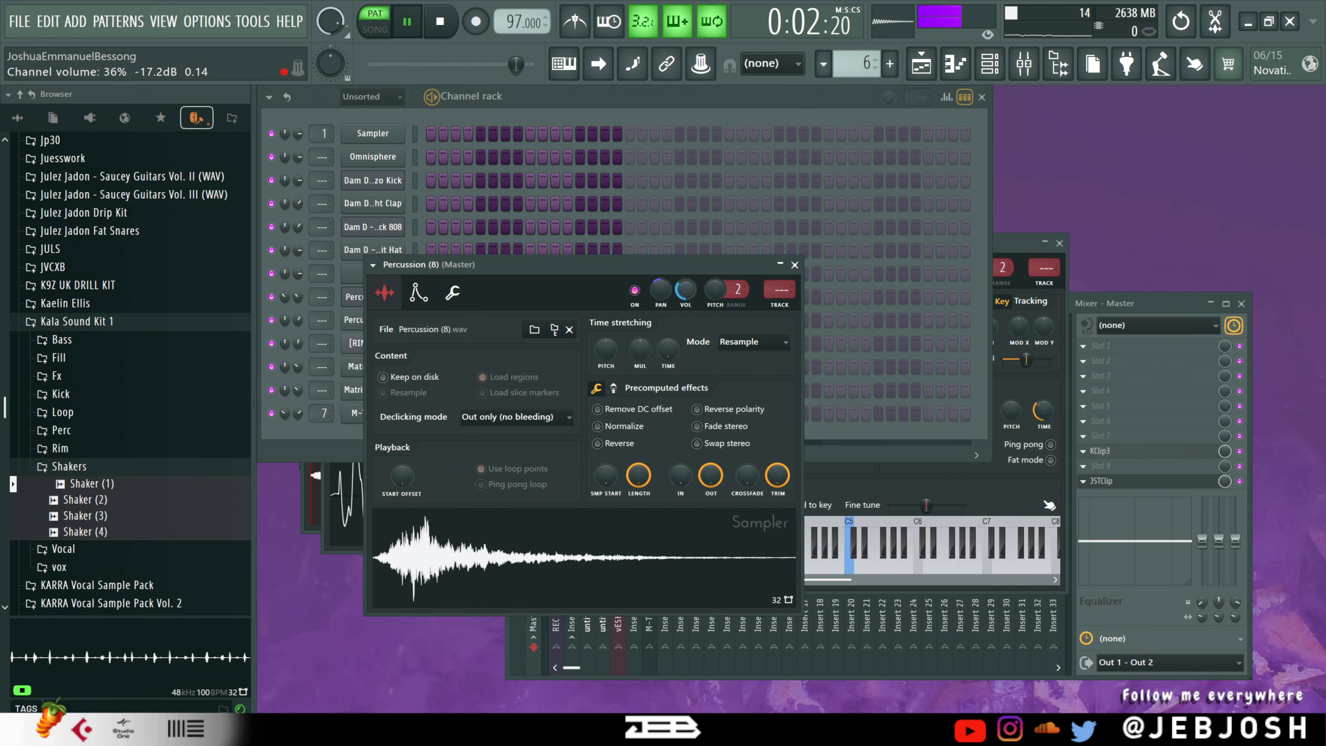
left_click(685, 98)
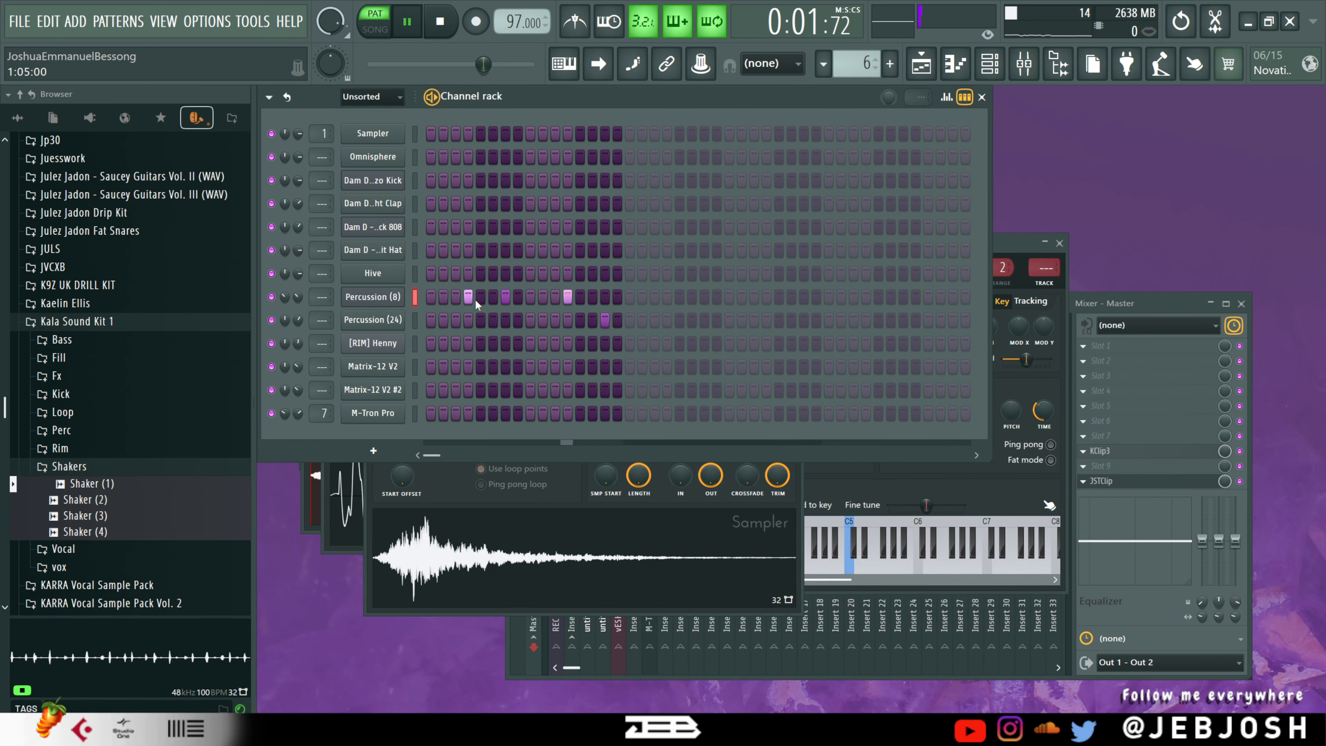
left_click(389, 321)
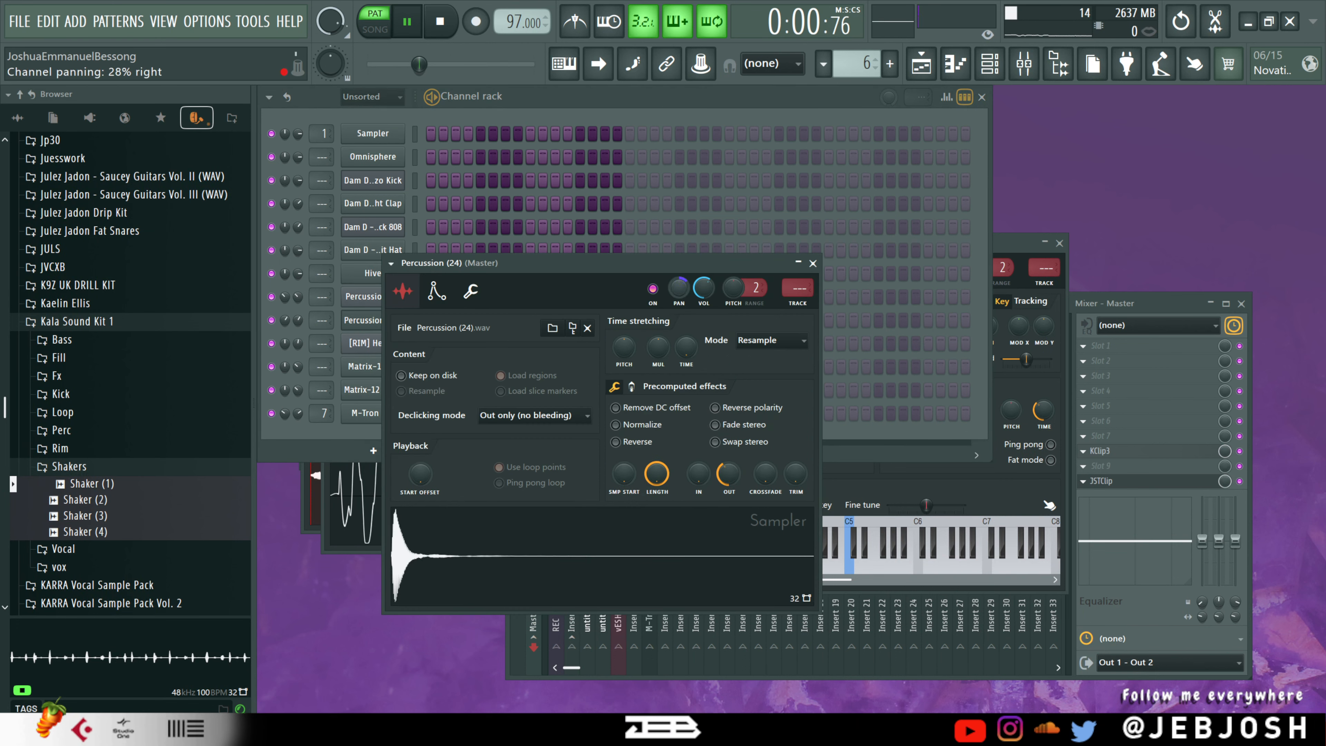
left_click(813, 263)
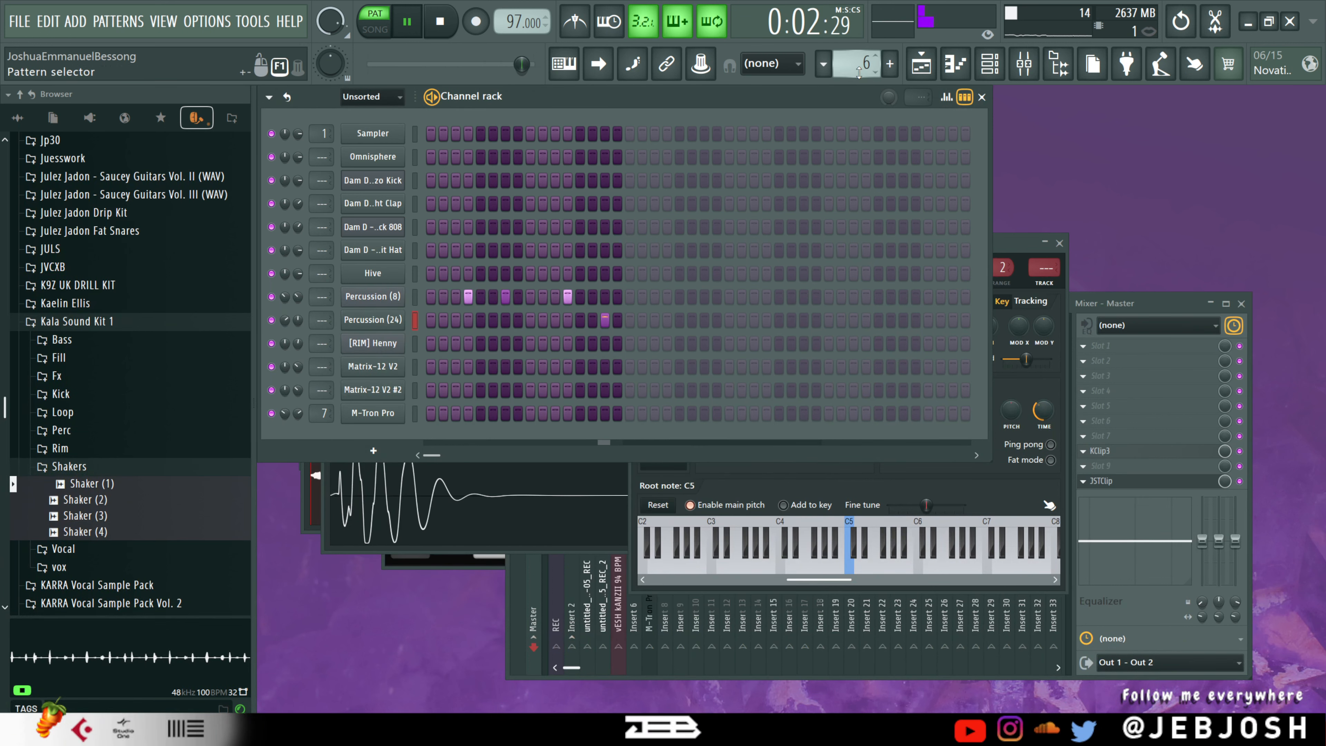
key("space")
- Go past Pattern 7 to Pattern 8 and inspect the Matrix-12 V2 #2 instrument and its preset
scroll(859, 72, "up", 1)
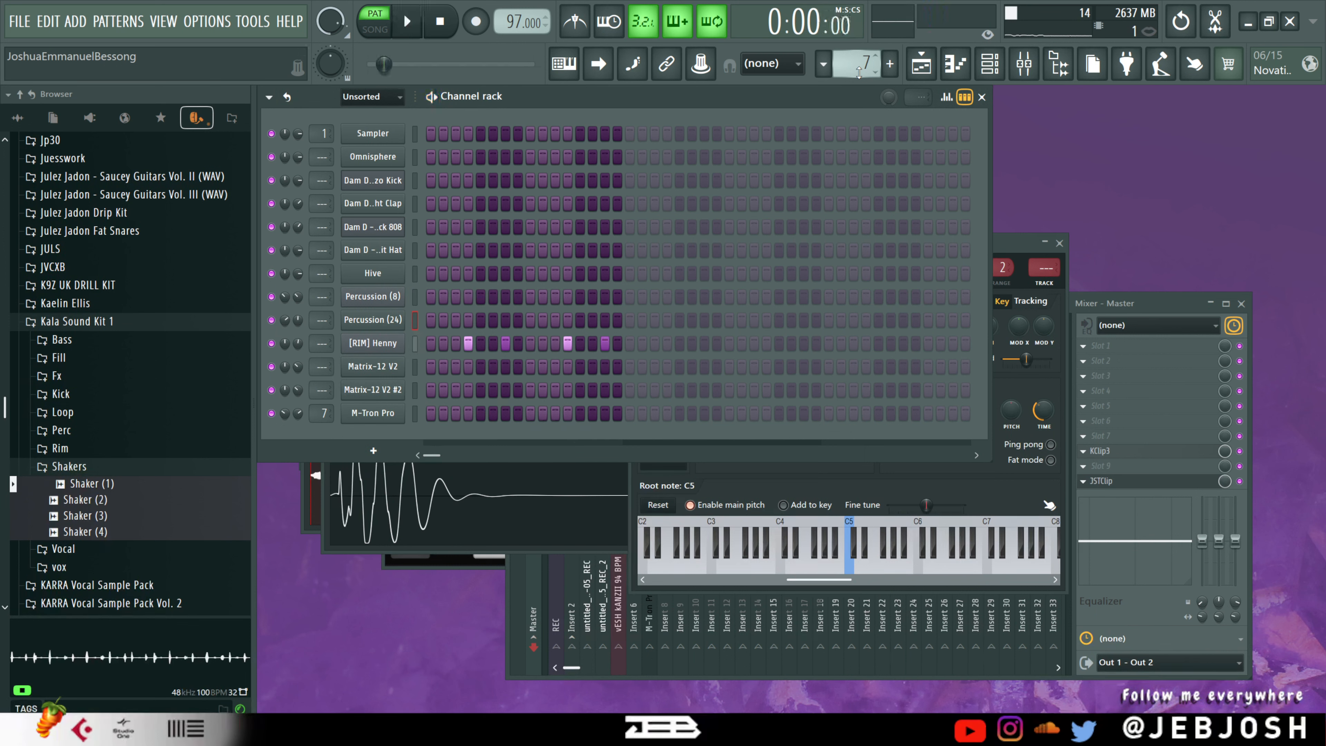
scroll(859, 72, "up", 1)
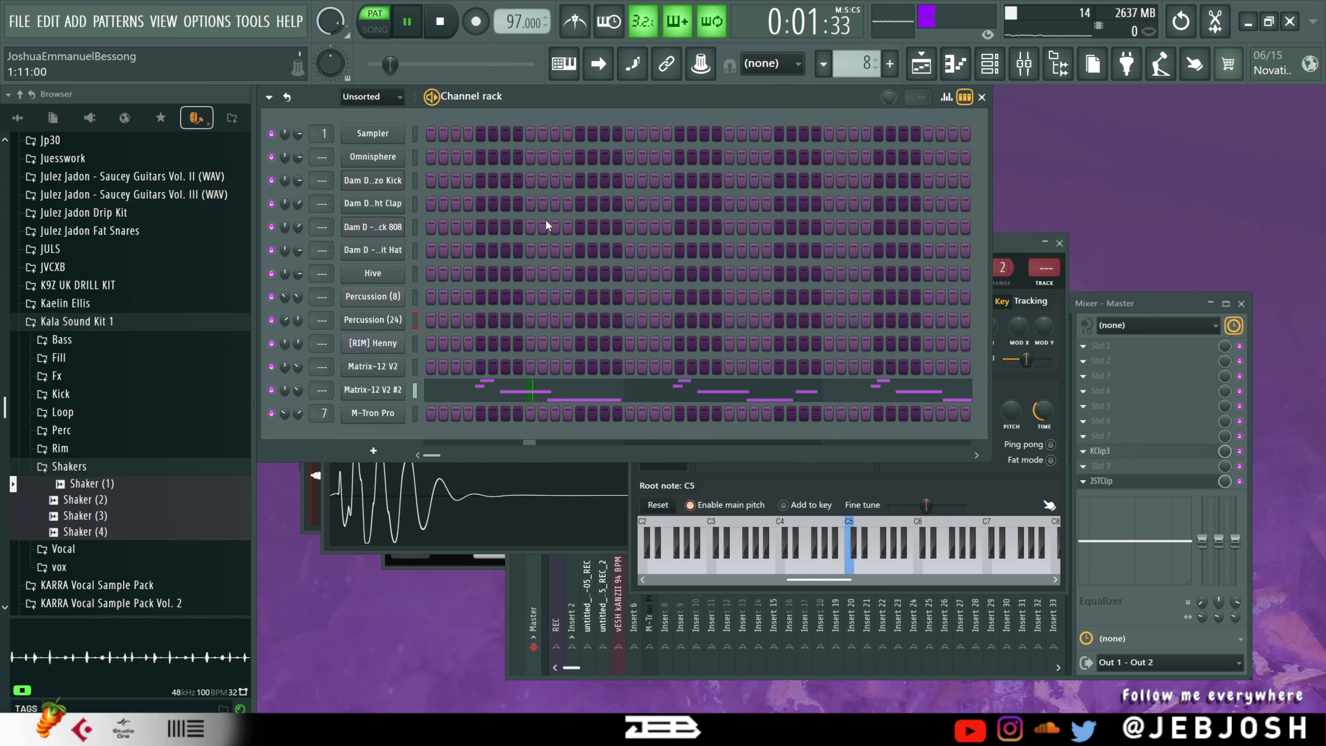
left_click(373, 389)
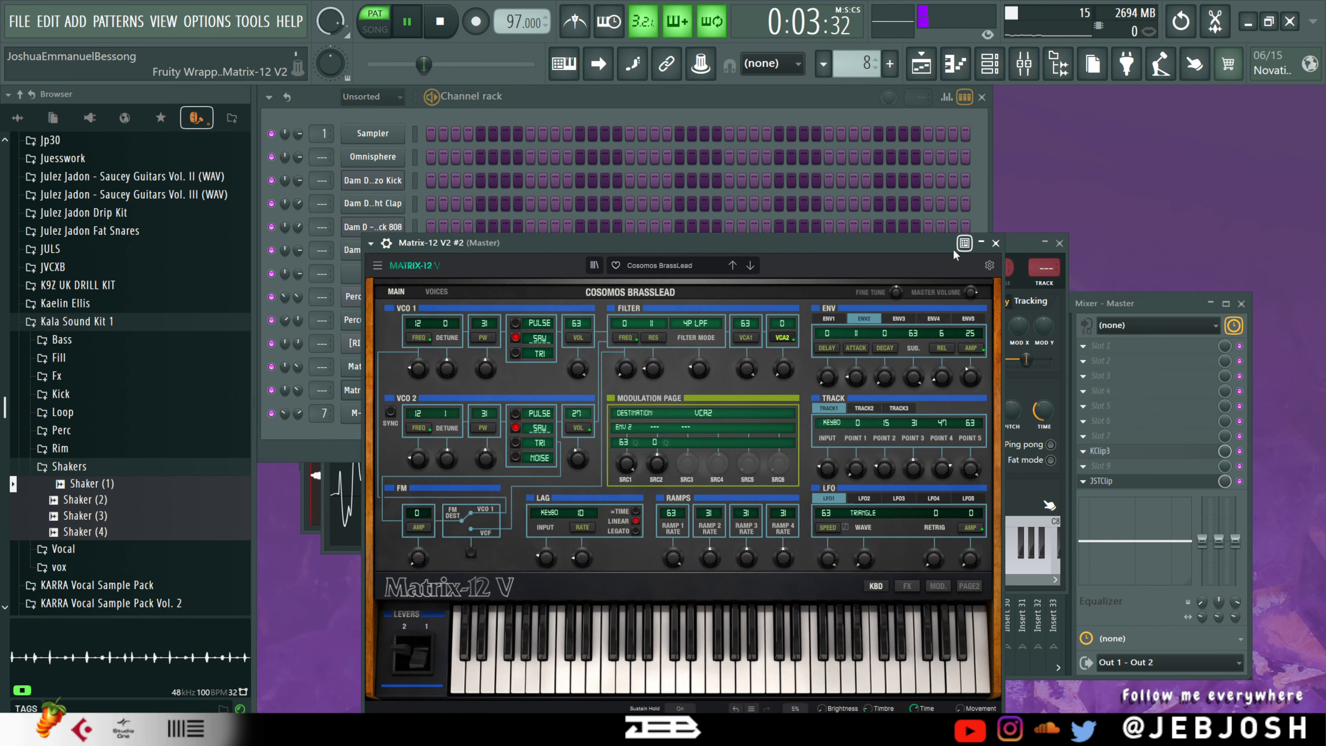
left_click(996, 243)
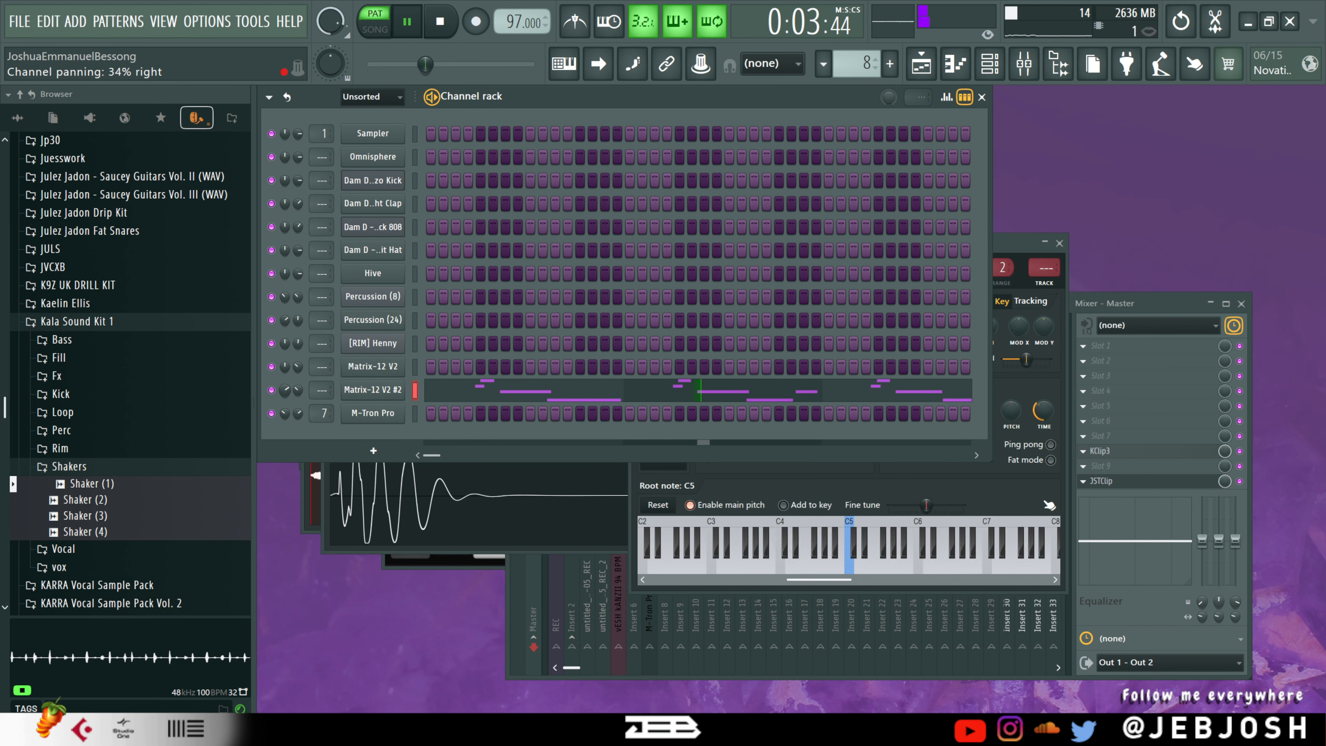
- Check the Matrix-12 V2 #2 channel's mix knobs and view its Pattern 8 notes in the piano roll
left_click_drag(298, 390, 298, 394)
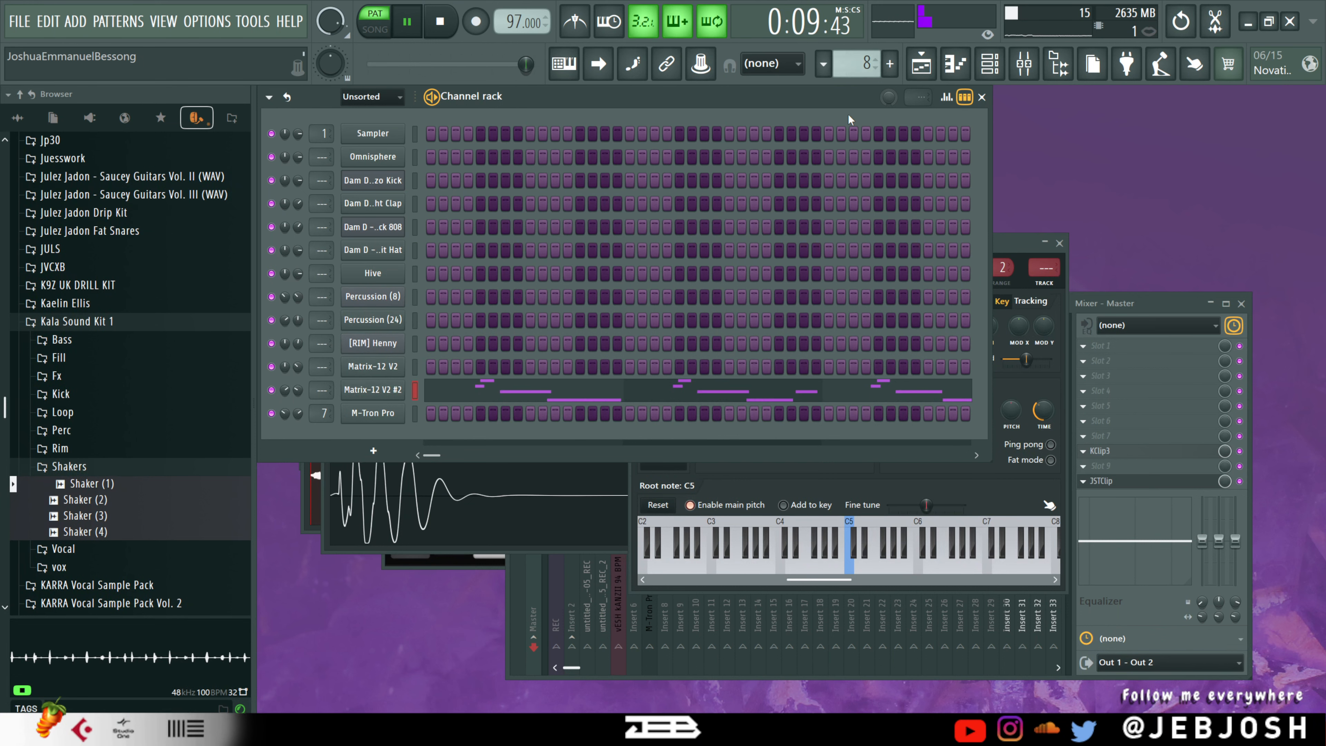
left_click(774, 389)
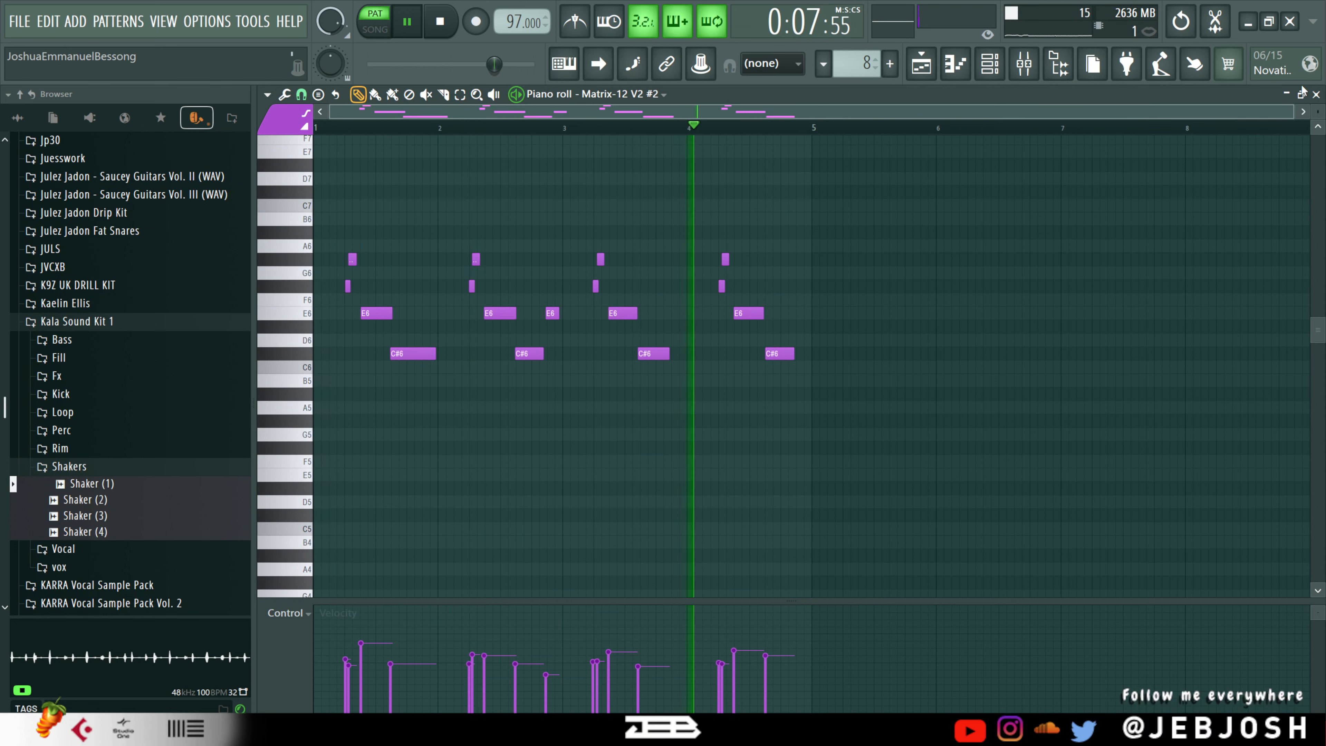
left_click(1316, 94)
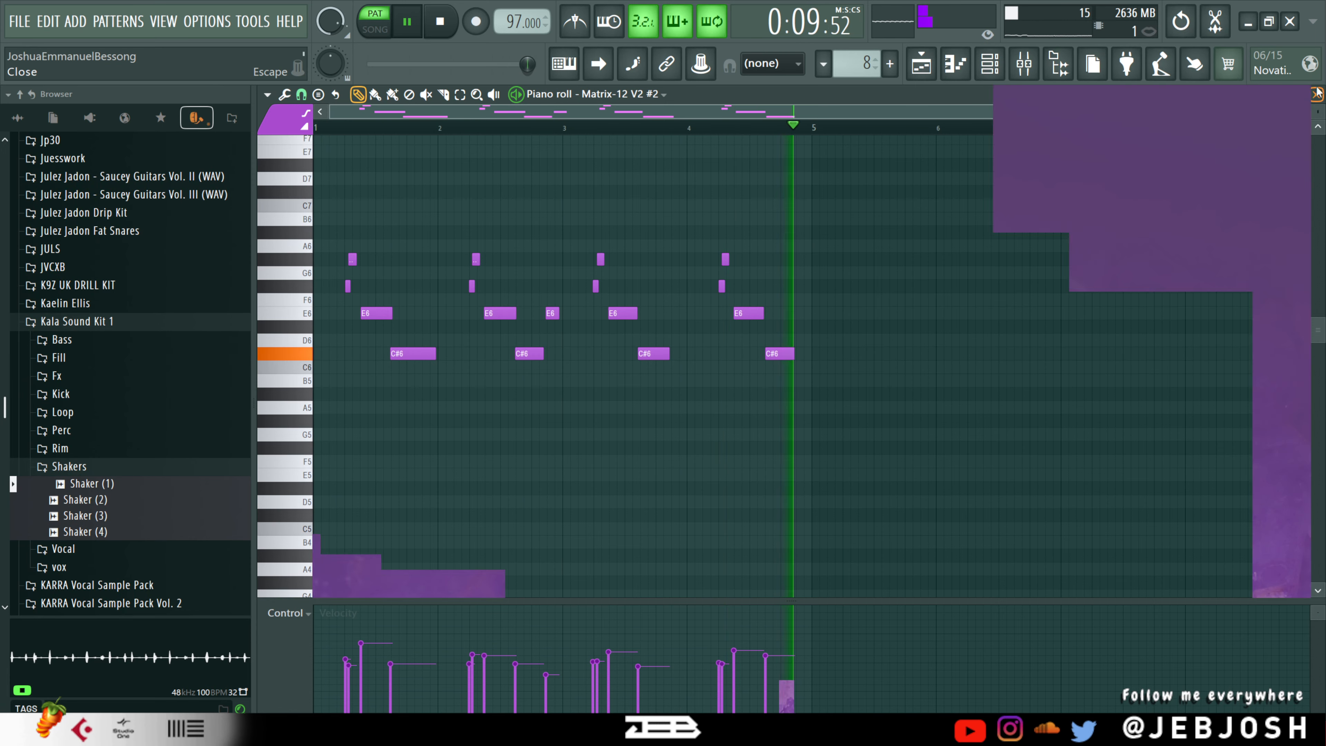
- Play Pattern 9, view the M-Tron Pro notes in the piano roll, and inspect the M-Tron Pro instrument
key("space")
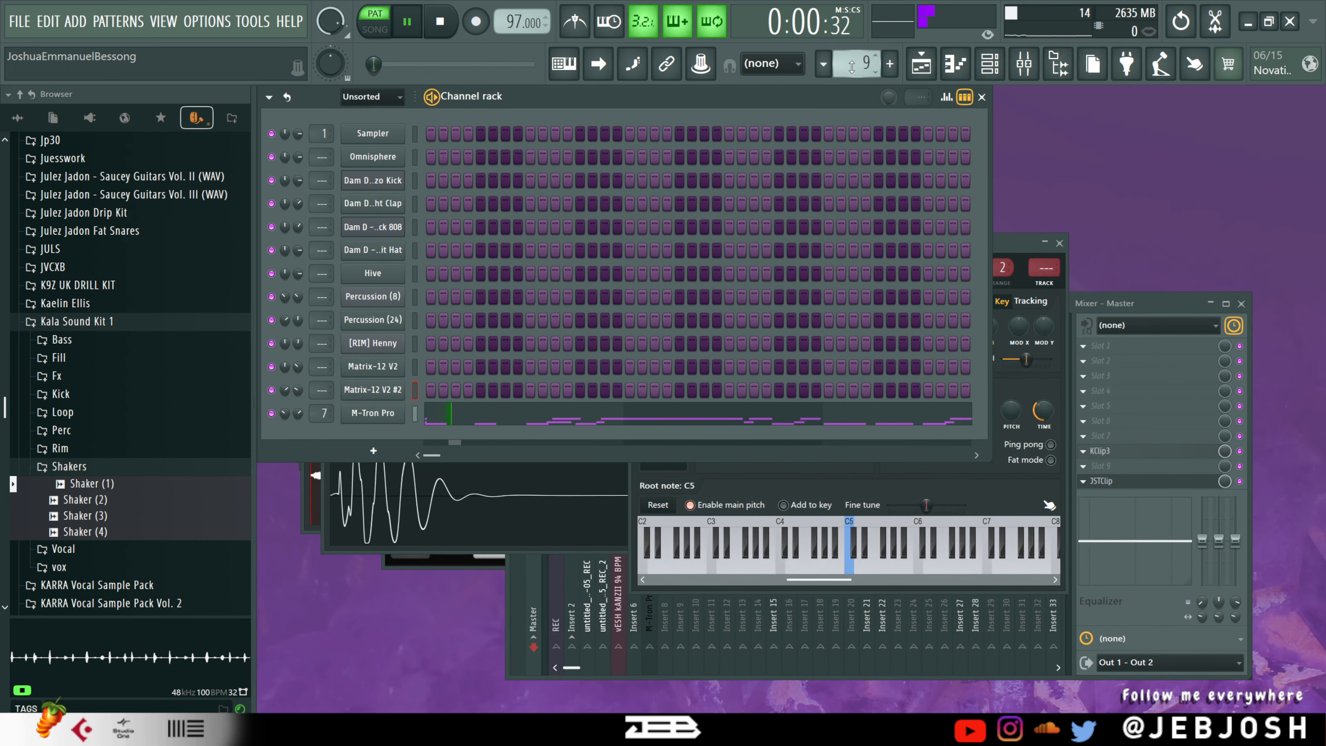
left_click(495, 422)
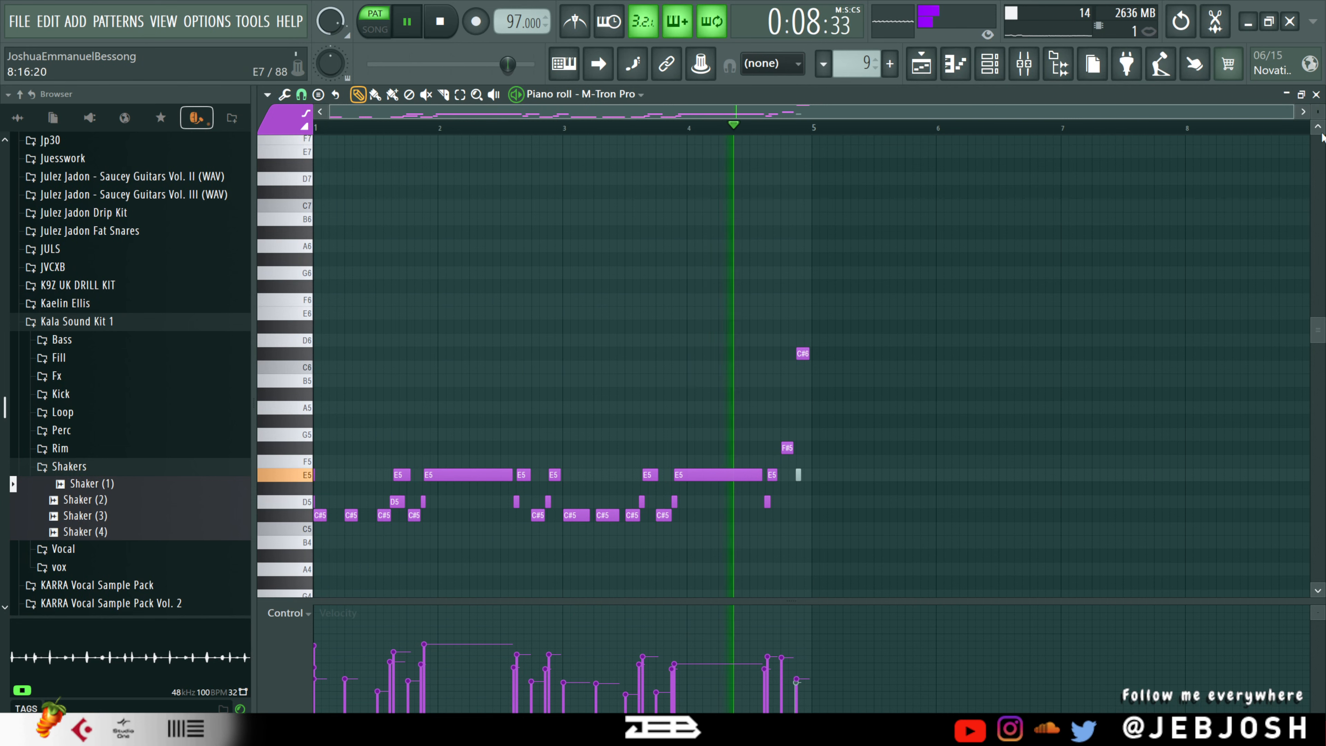
left_click(1316, 95)
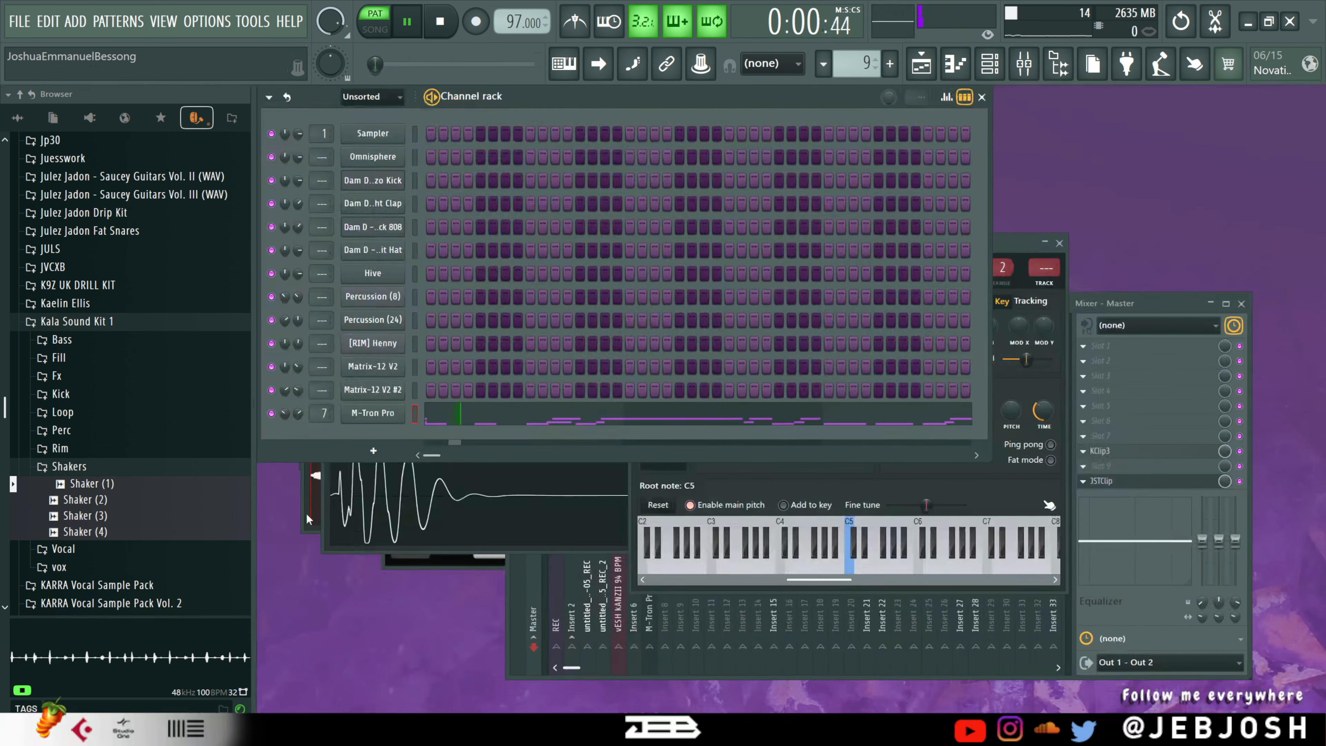
left_click(374, 418)
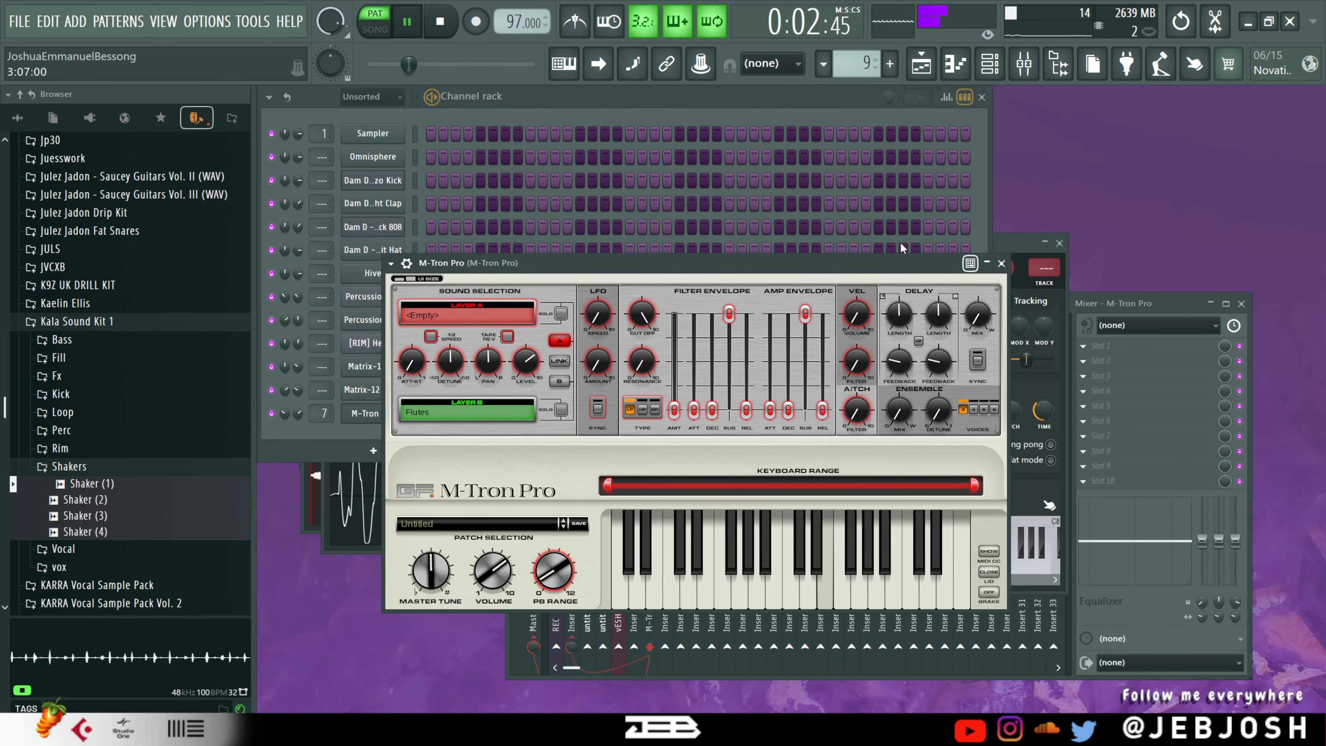
left_click(1003, 264)
key("space")
- Switch to Pattern 10 and filter the channel rack to the Audio group
scroll(865, 78, "up", 1)
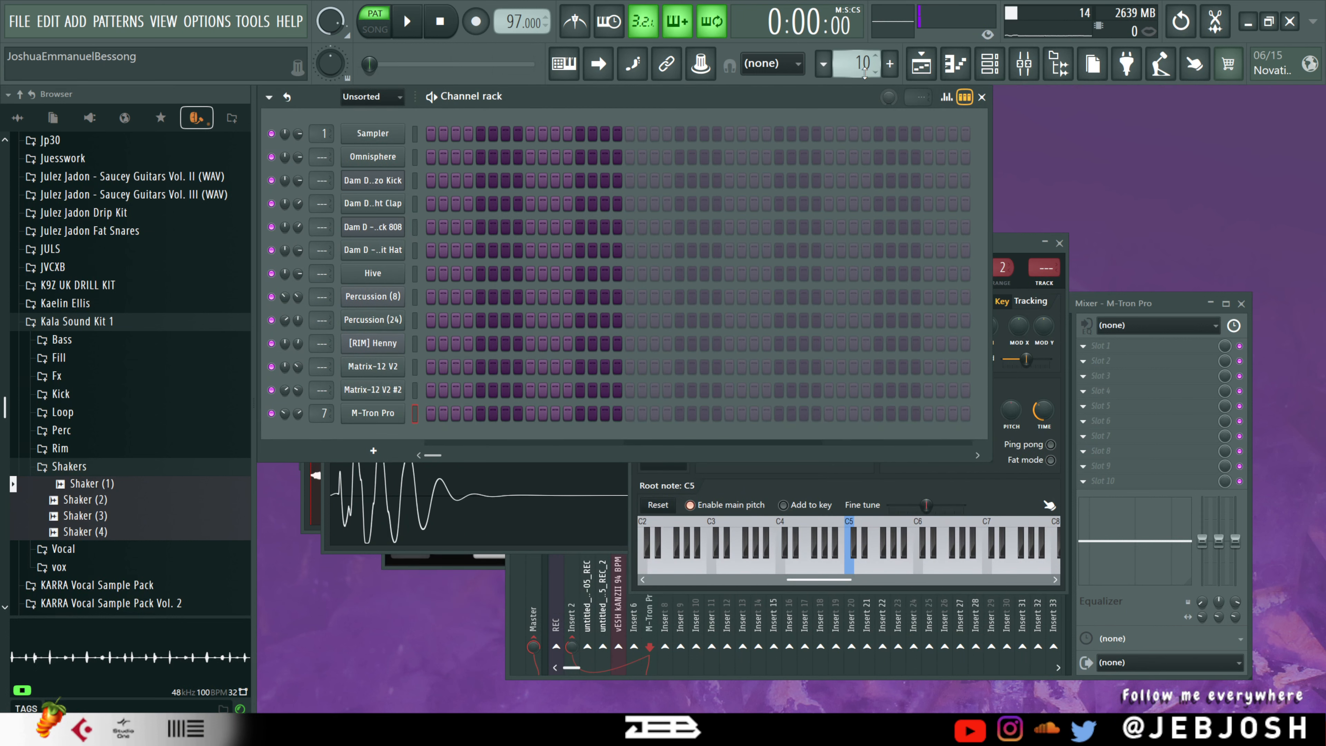
left_click(372, 99)
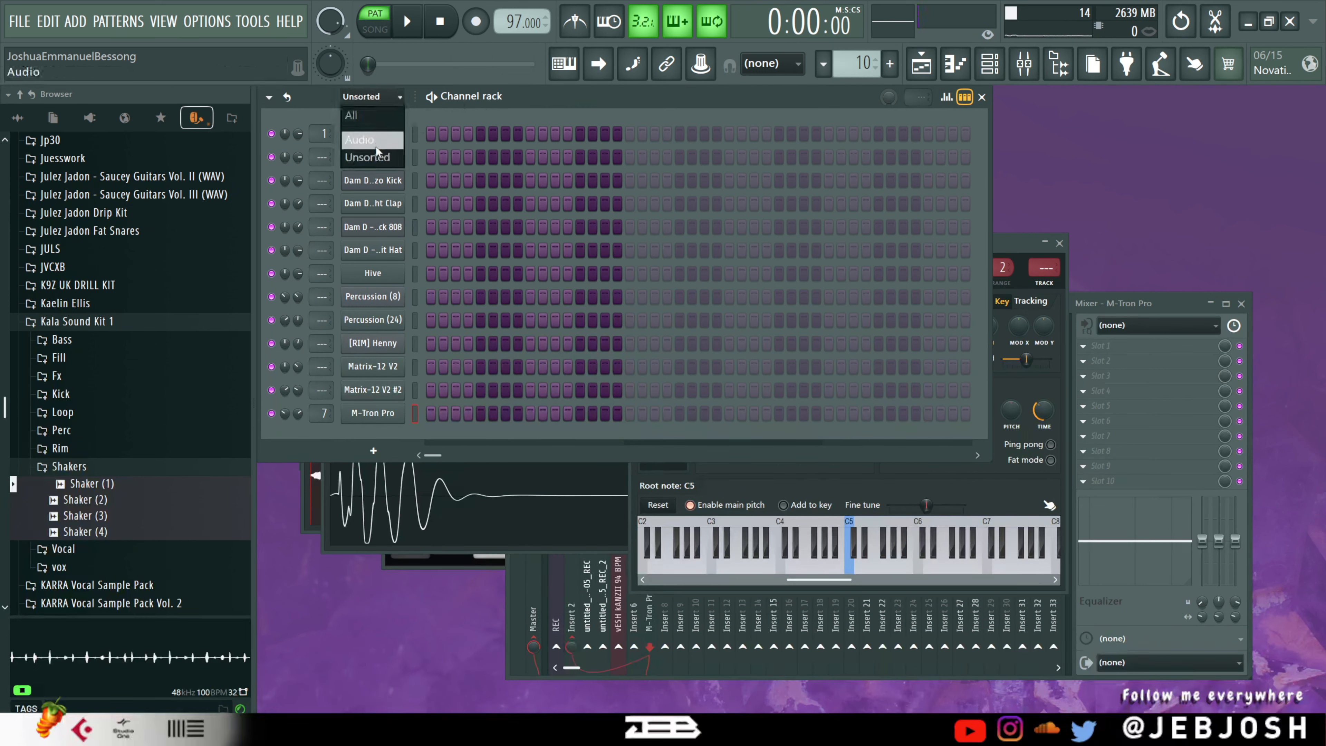
left_click(388, 158)
- Inspect the audio clip settings of Dam D - lazer Fx and Dam D - Bed Fx
left_click(385, 234)
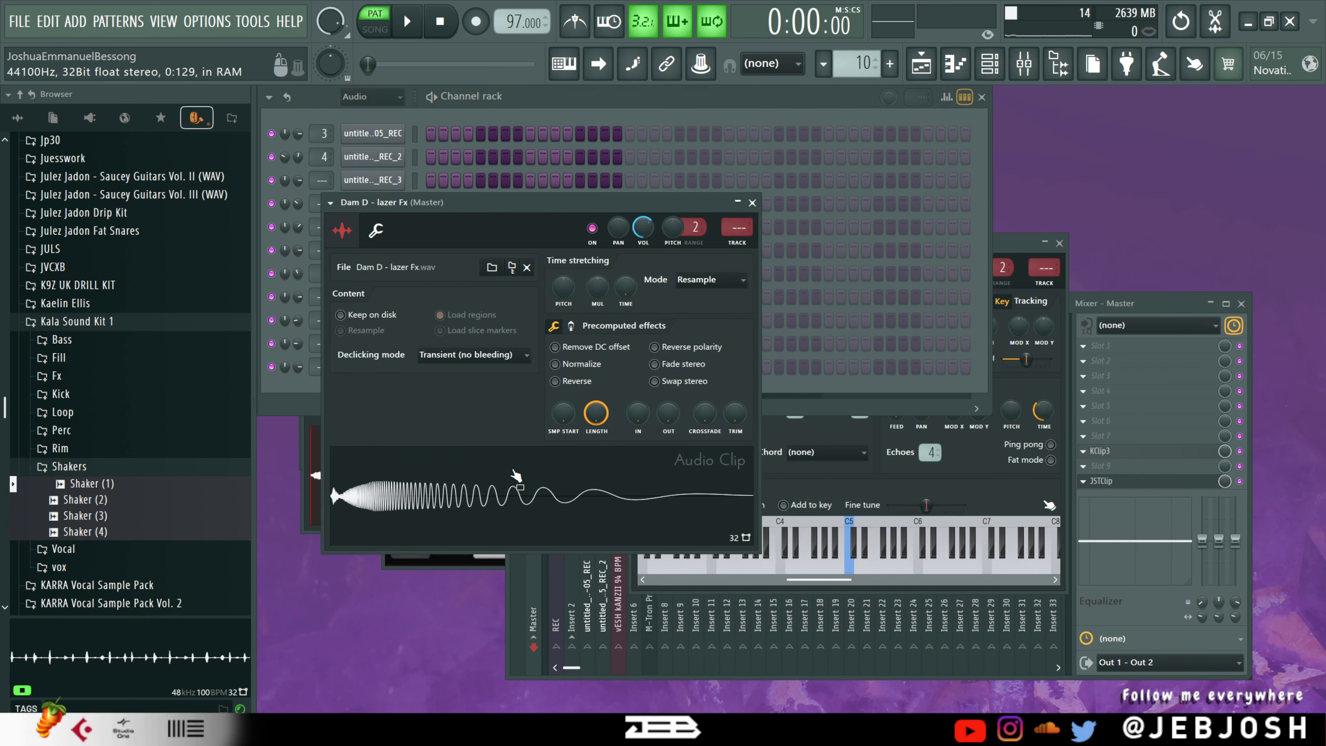
left_click(752, 205)
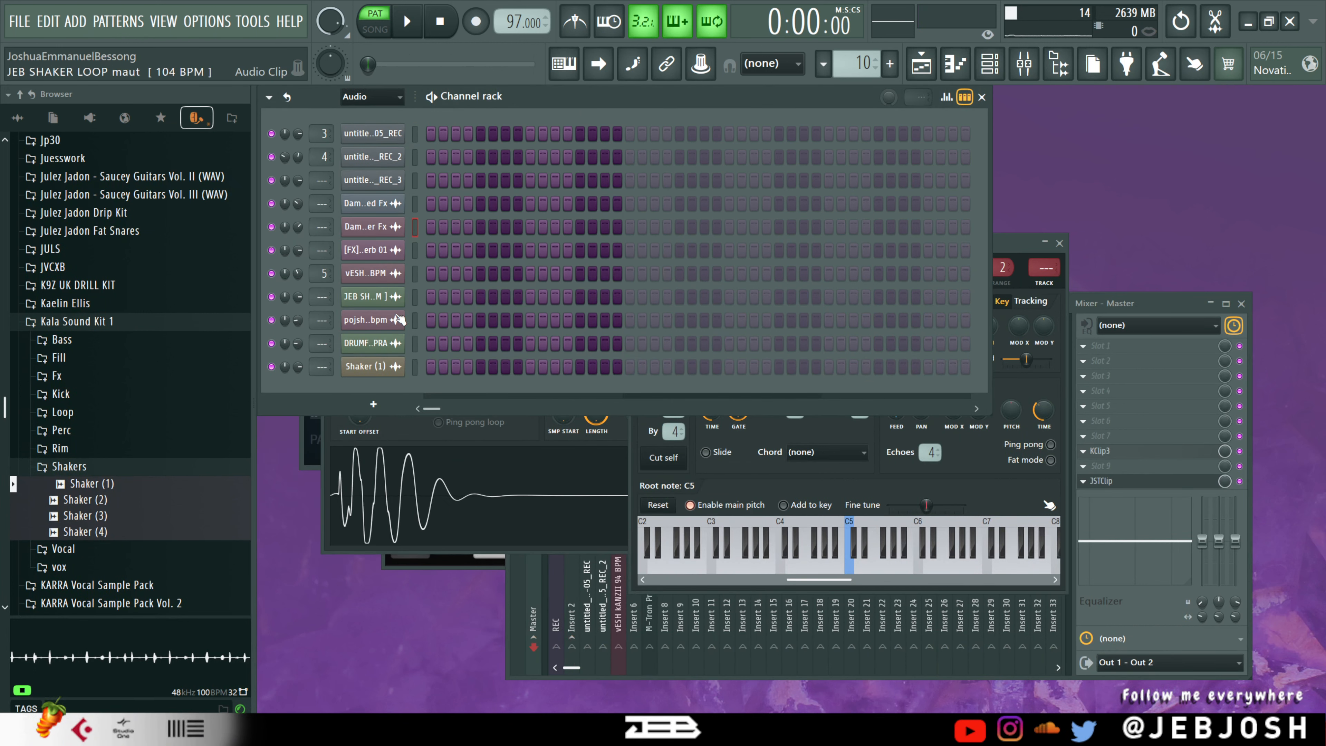
left_click(387, 208)
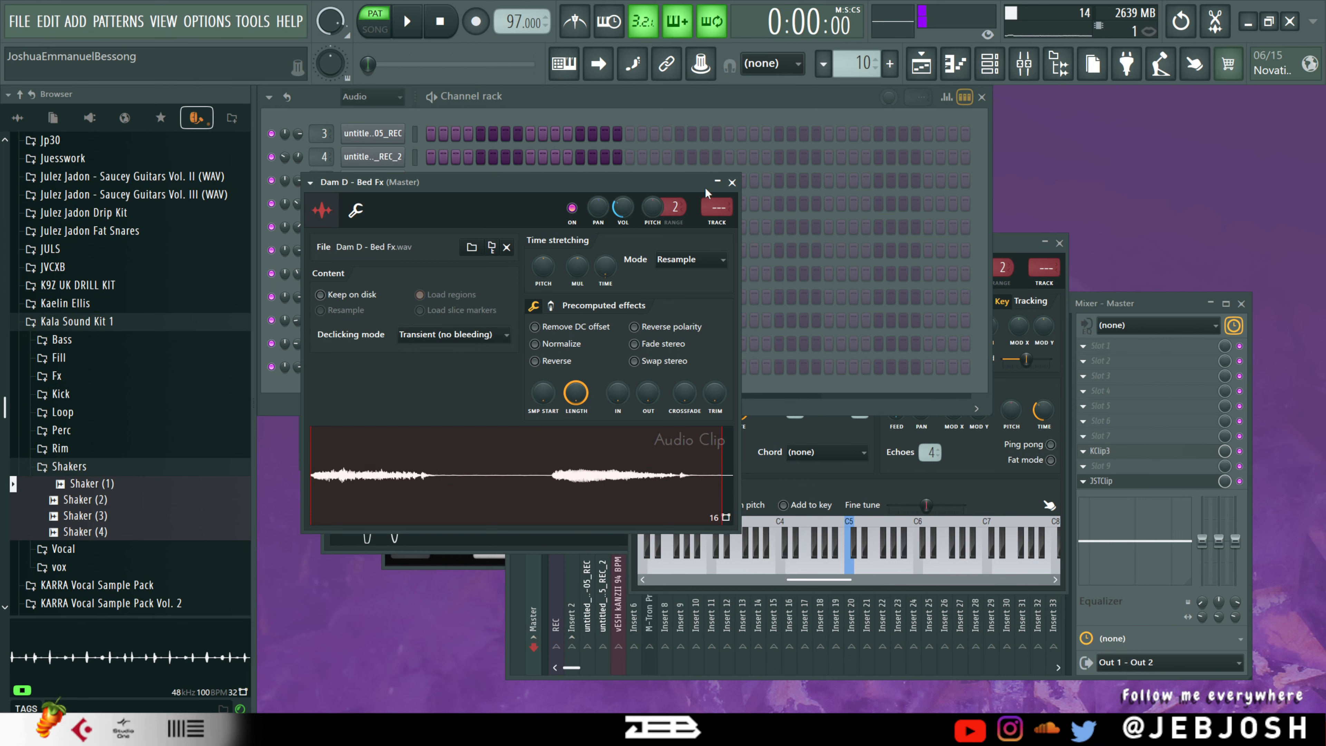
left_click(732, 183)
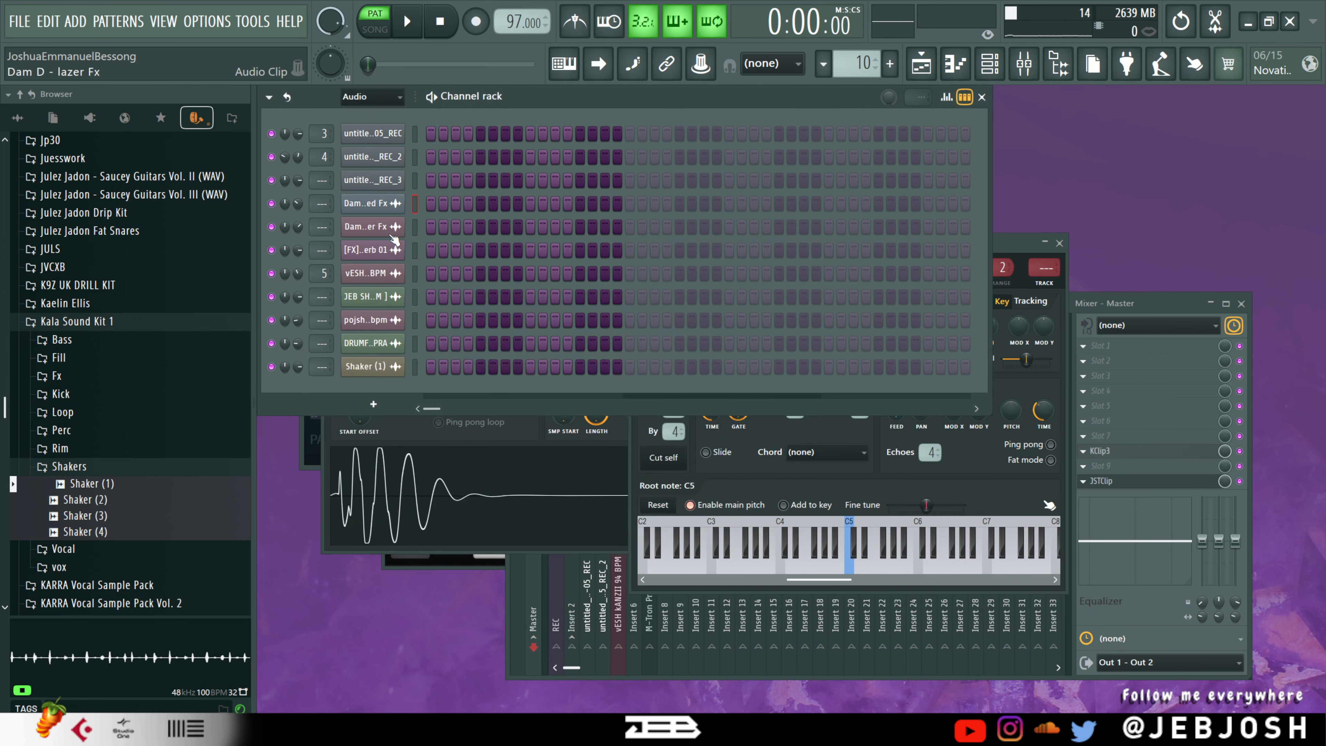
- Open the vESH kANZII 94 BPM clip's settings, then find and preview that loop in the Jeb New Sauce Lupes/DRAMS folder
left_click(366, 273)
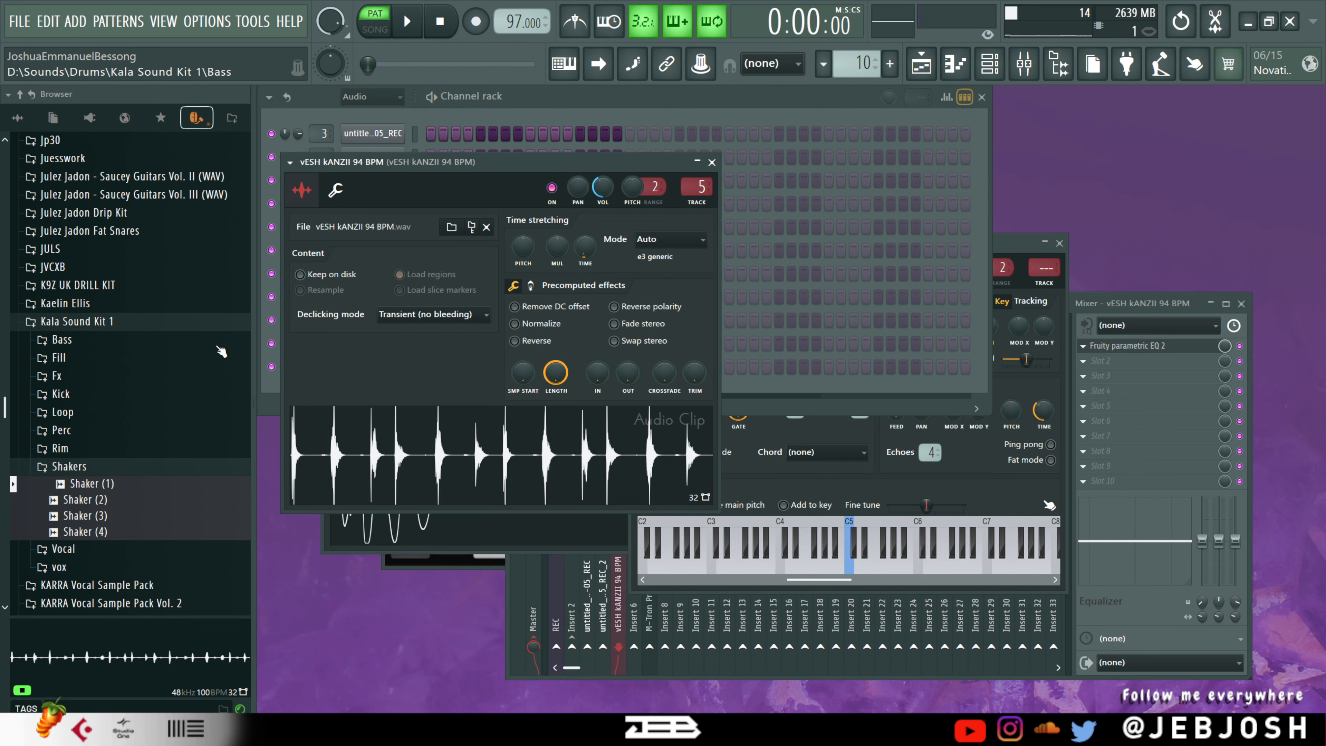
left_click(199, 324)
scroll(157, 314, "up", 5)
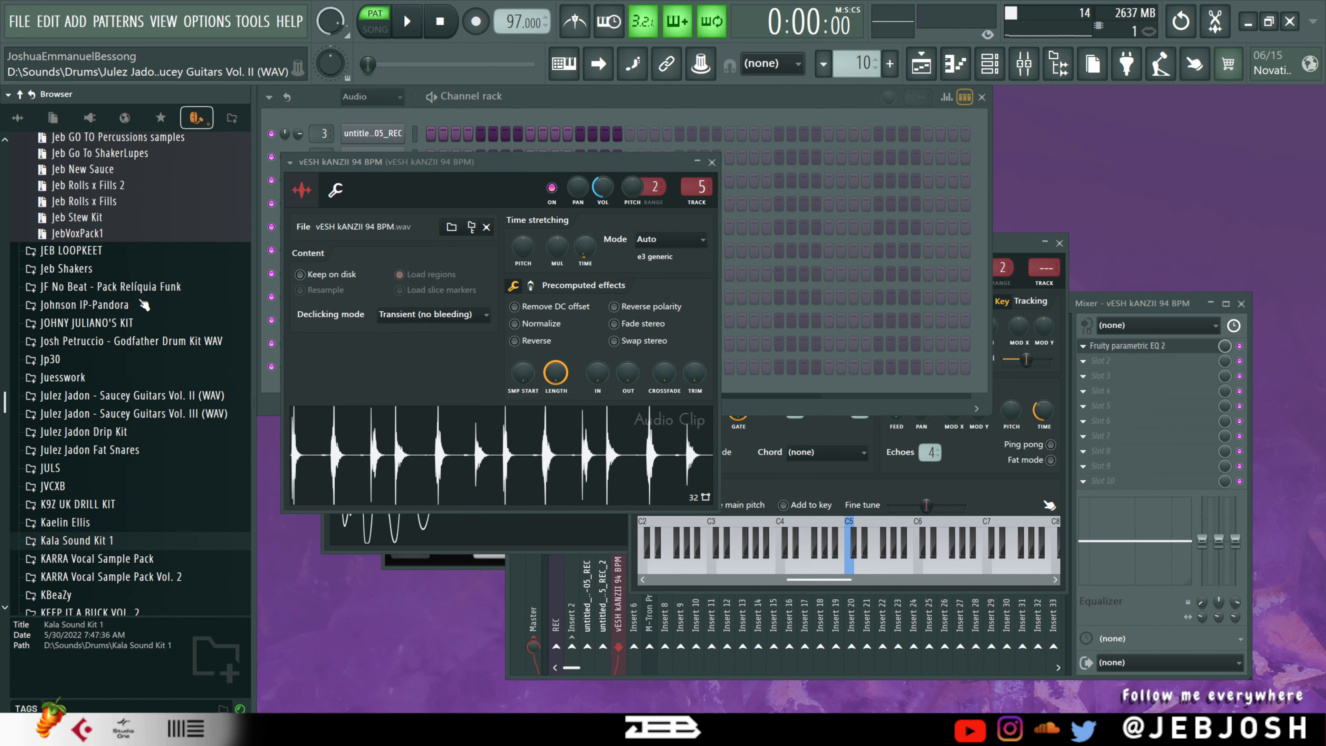
scroll(145, 305, "up", 8)
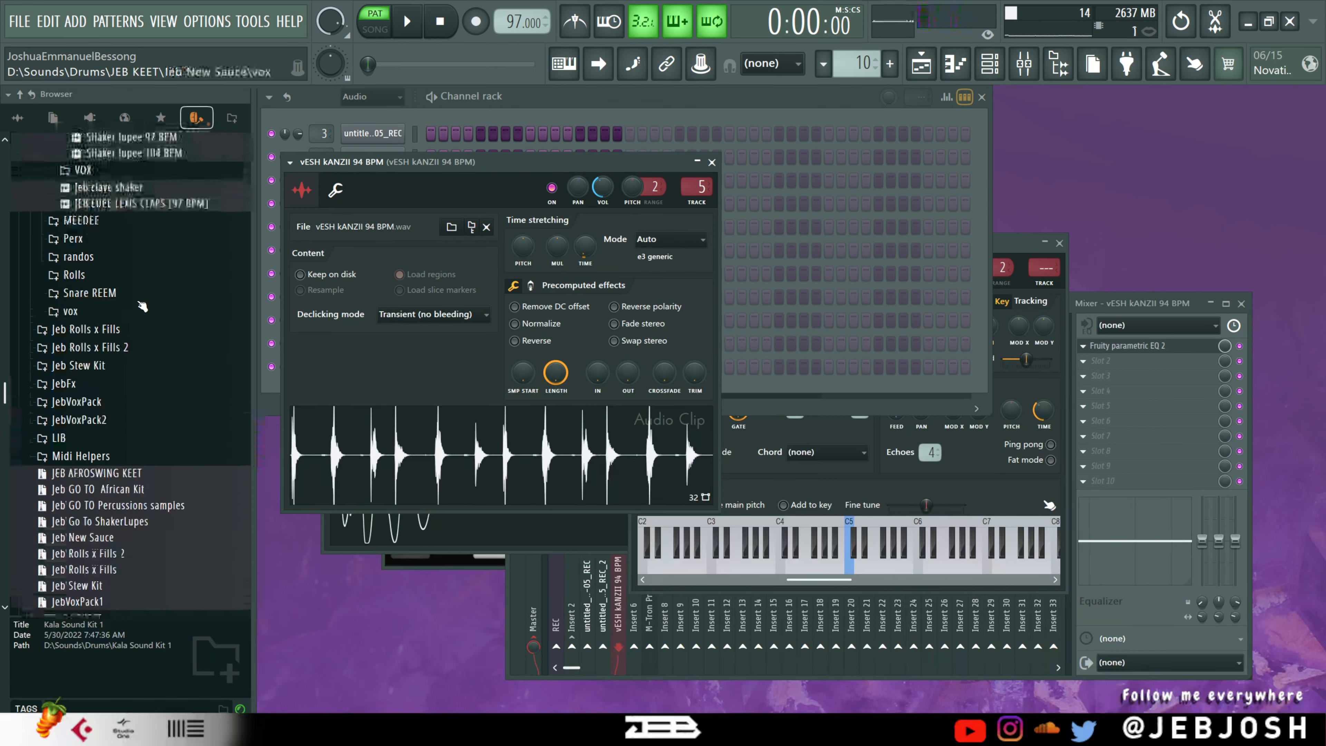
scroll(142, 307, "up", 10)
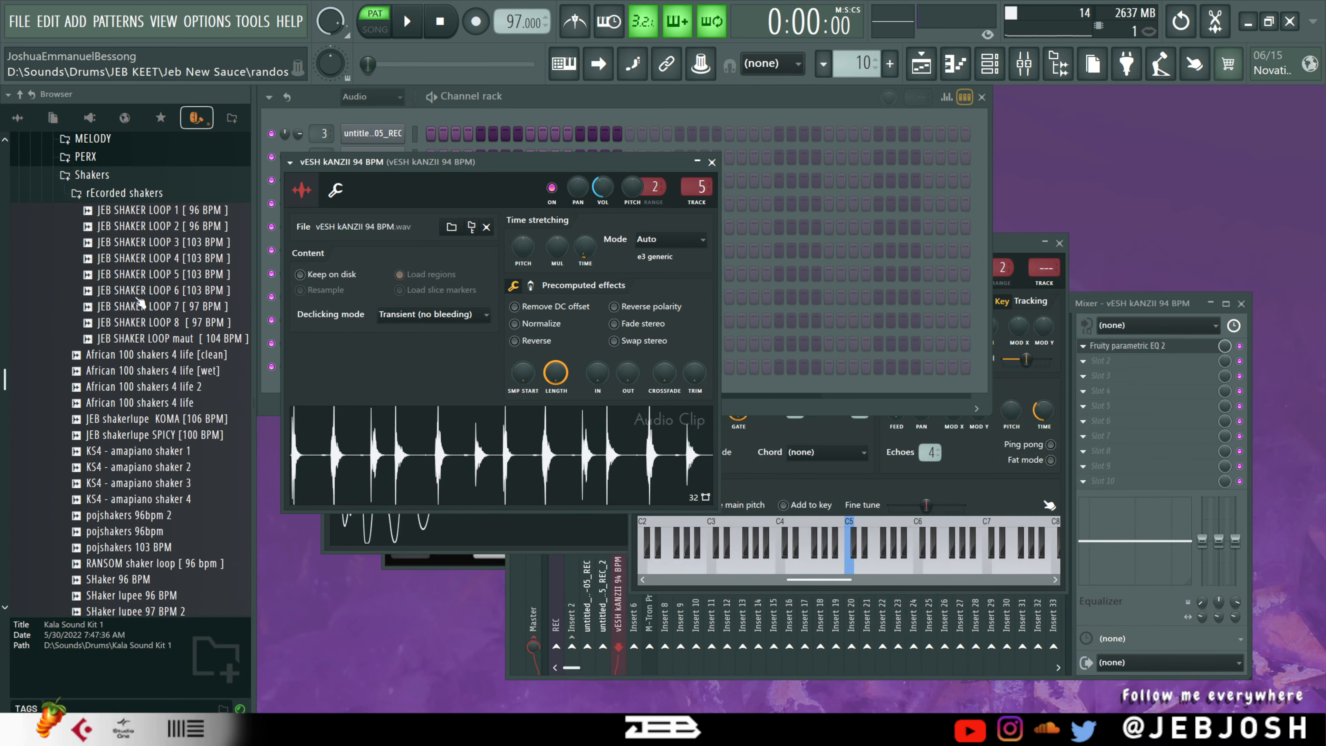
scroll(139, 301, "up", 5)
left_click(108, 201)
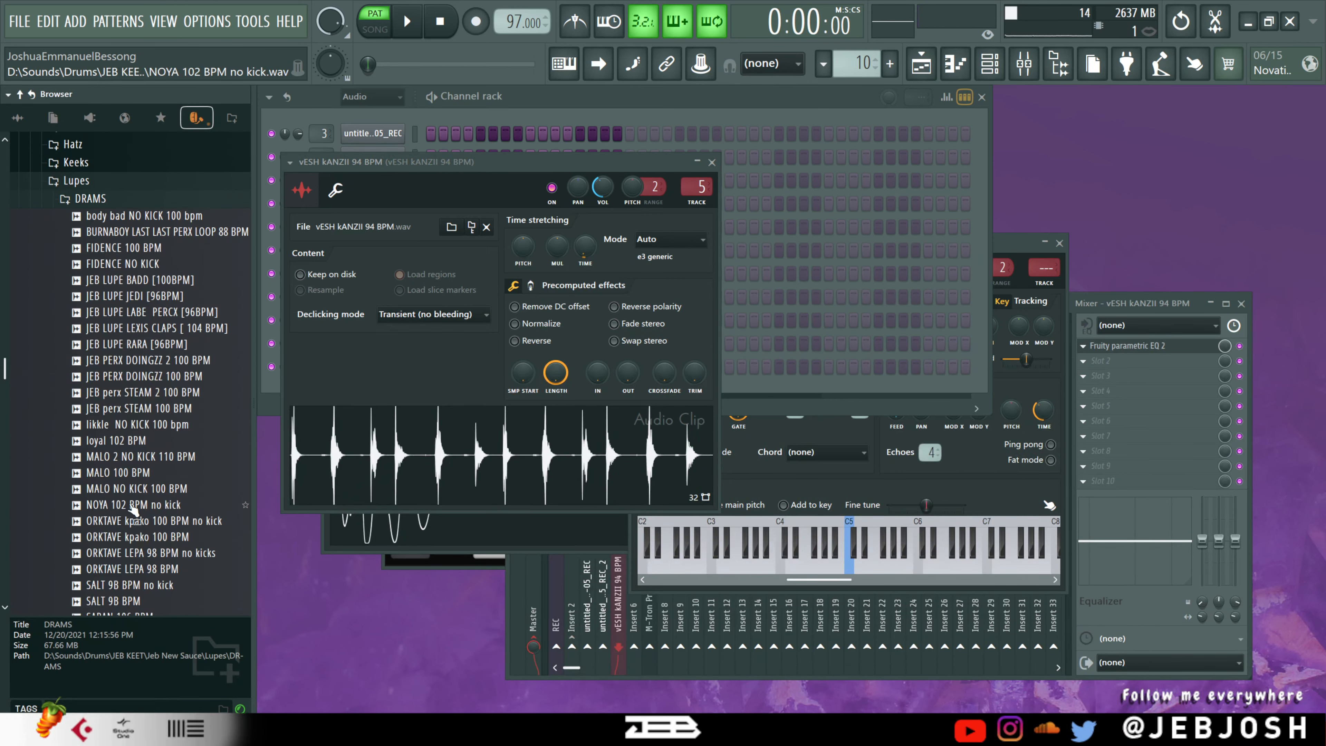
scroll(133, 514, "down", 8)
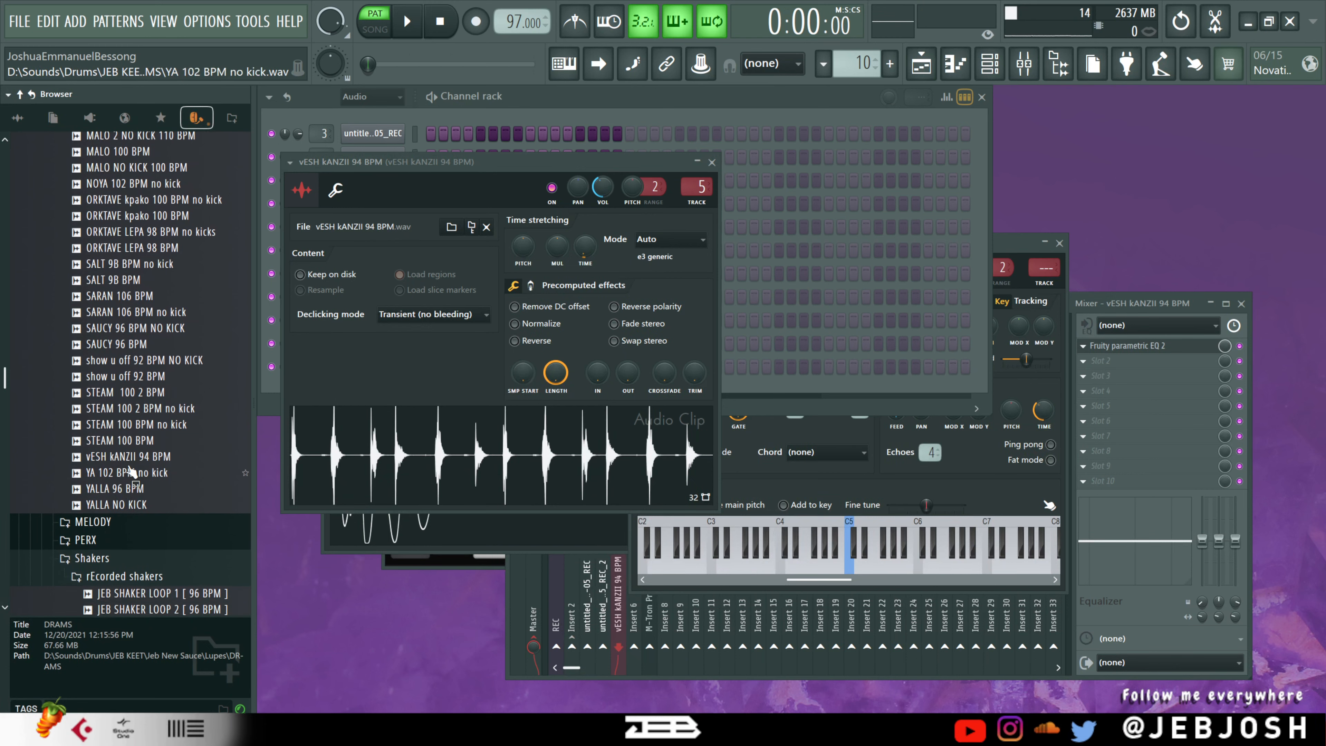
left_click(143, 461)
scroll(133, 459, "up", 9)
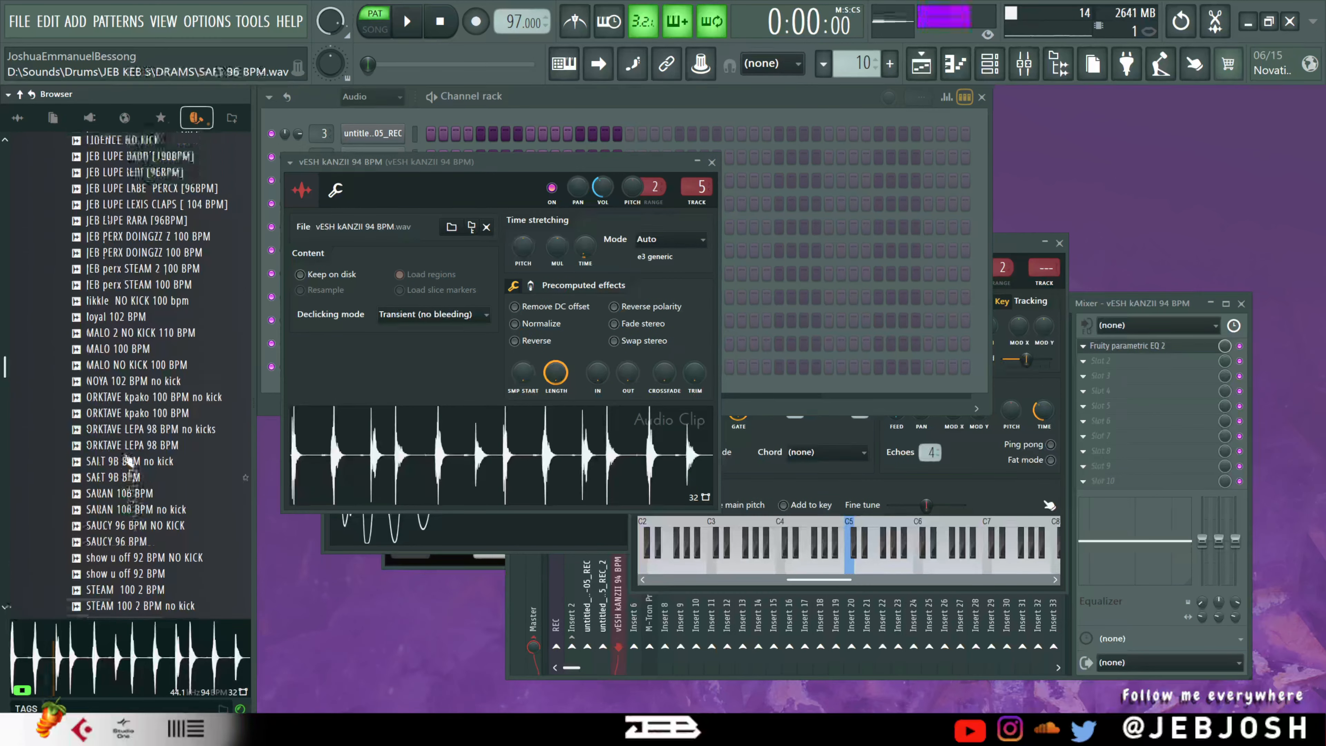
scroll(130, 459, "up", 3)
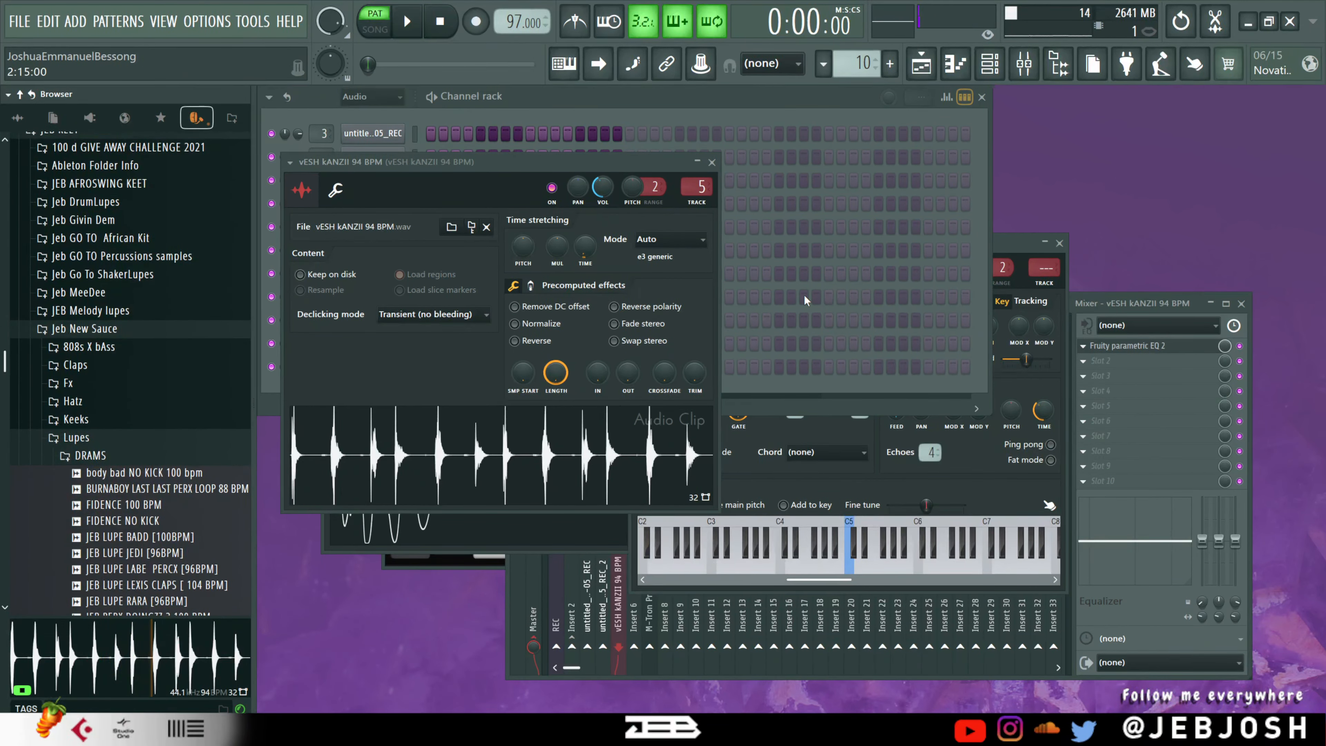
- Inspect the Fruity Parametric EQ 2 on the vESH kANZII 94 BPM mixer track and audition the loop through it
left_click(1092, 305)
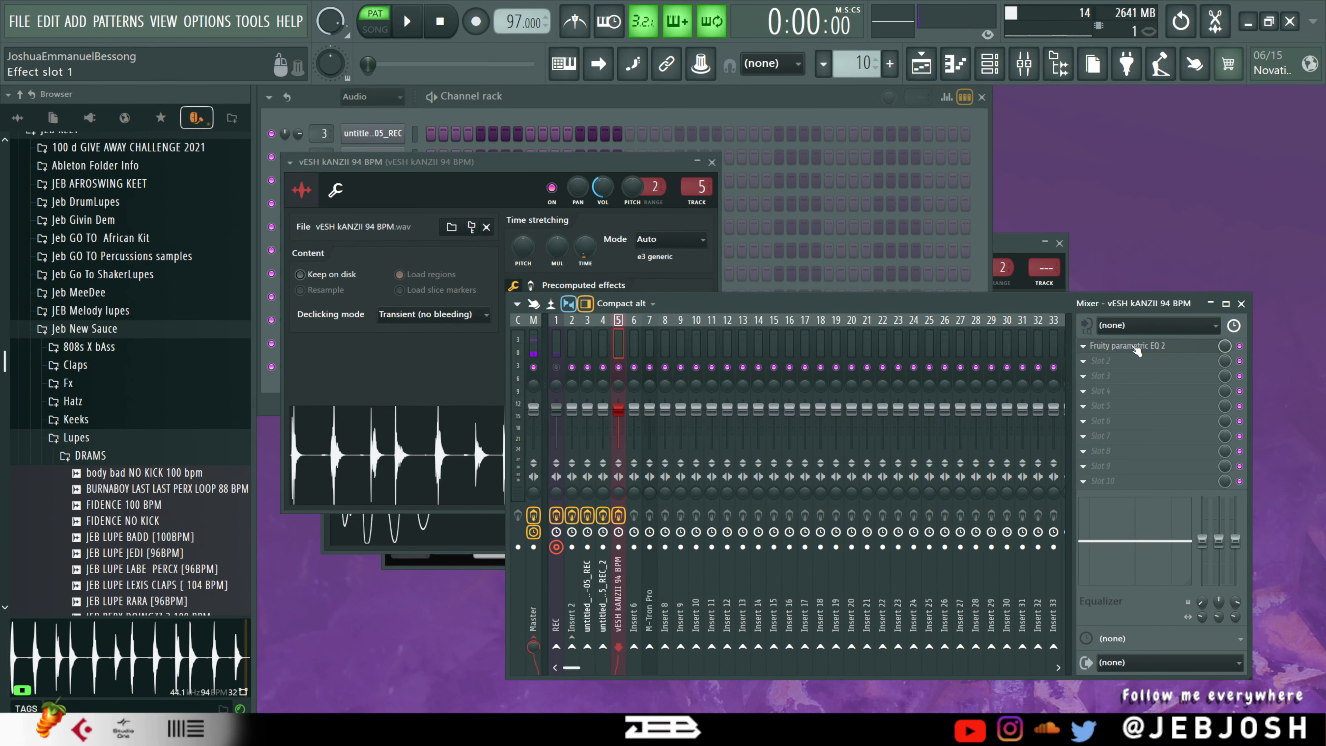
left_click(1128, 345)
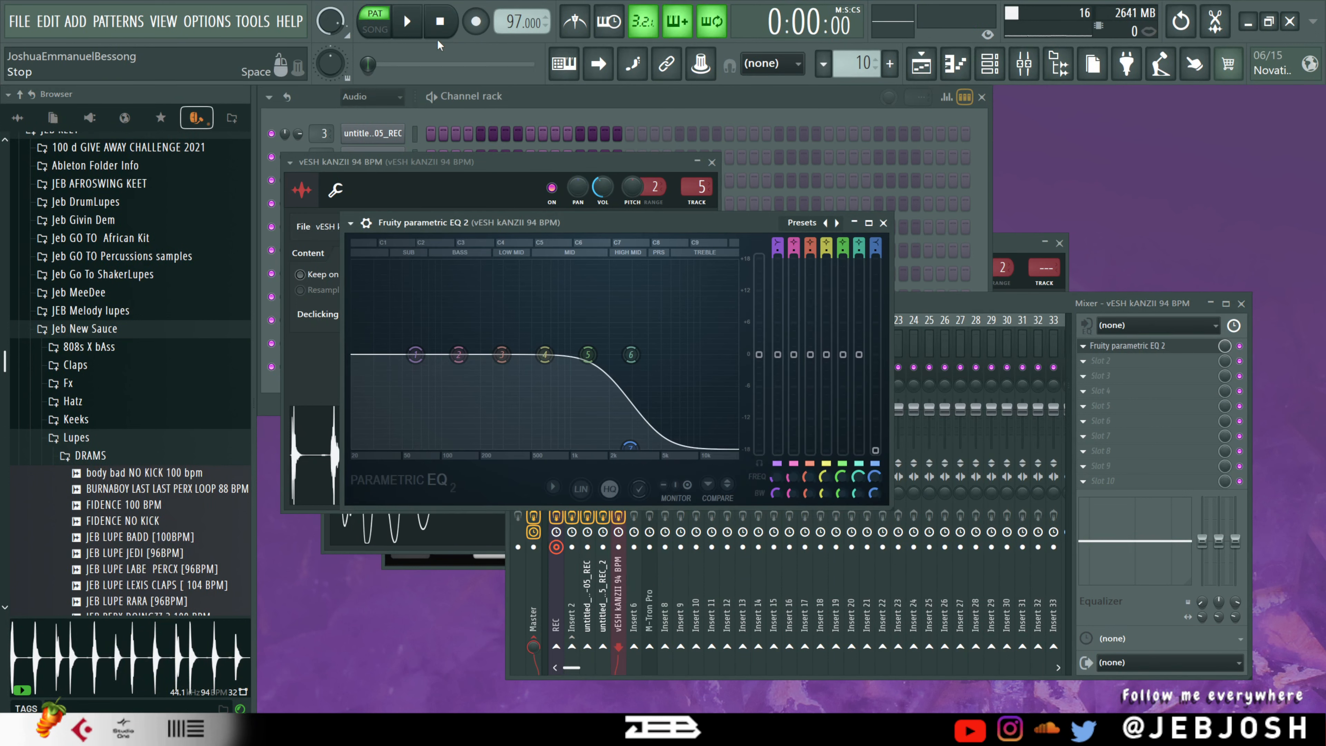
left_click(311, 472)
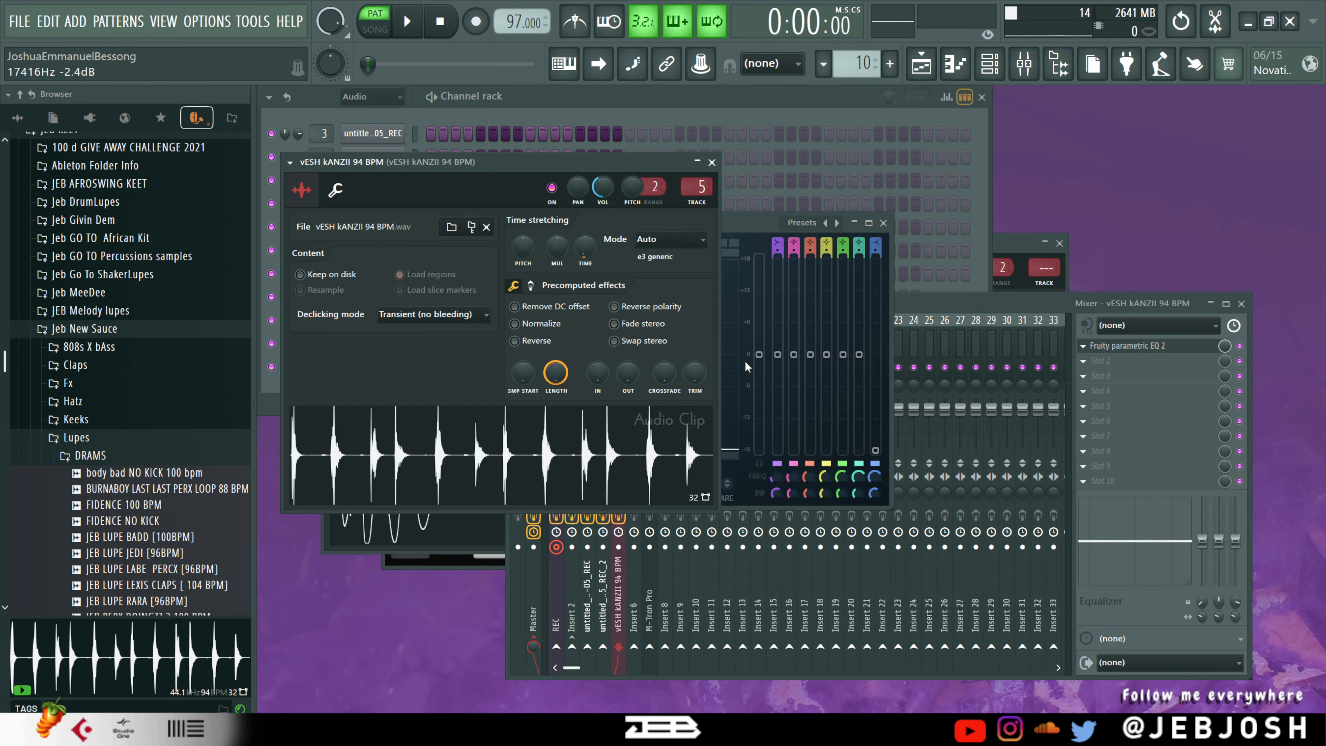
left_click(768, 245)
left_click(1240, 345)
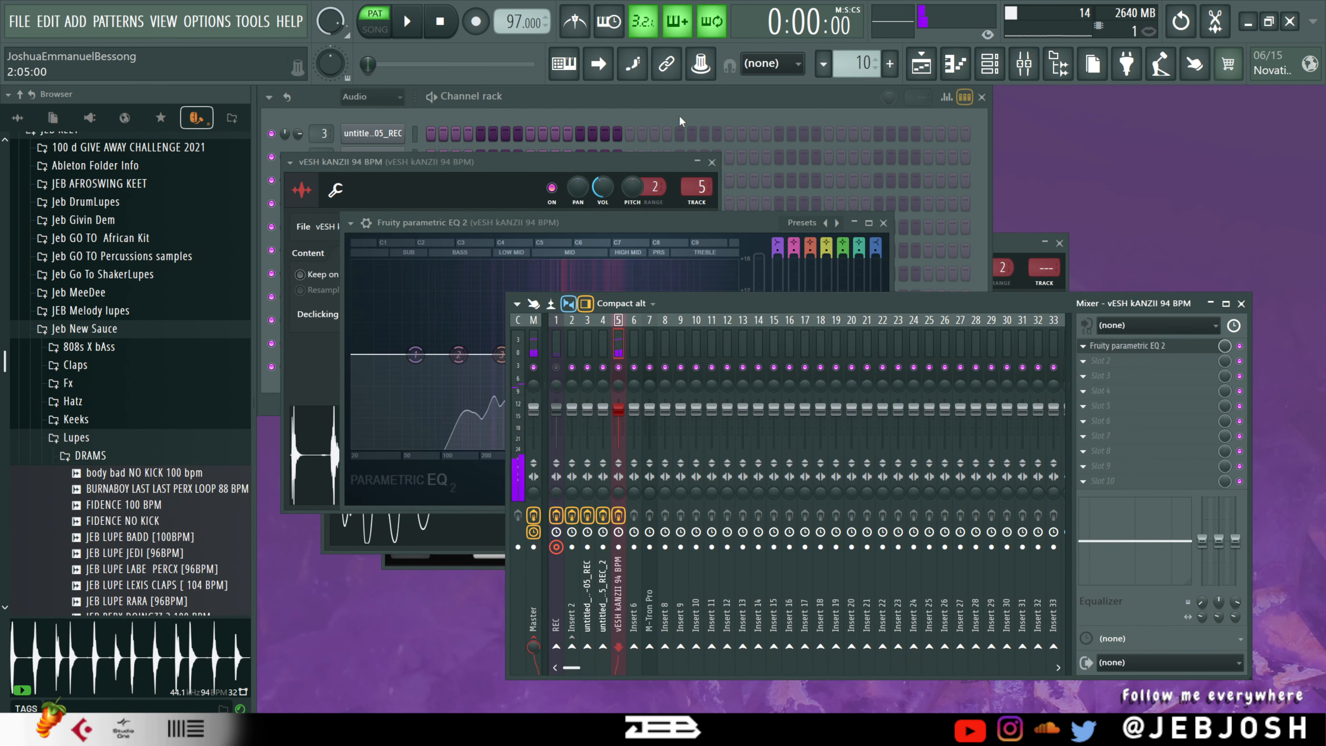
- Open the JEB SHAKER LOOP maut [104 BPM] clip's settings, then find and preview that loop in the Shakers/rEcorded shakers folder
left_click(668, 96)
left_click(381, 304)
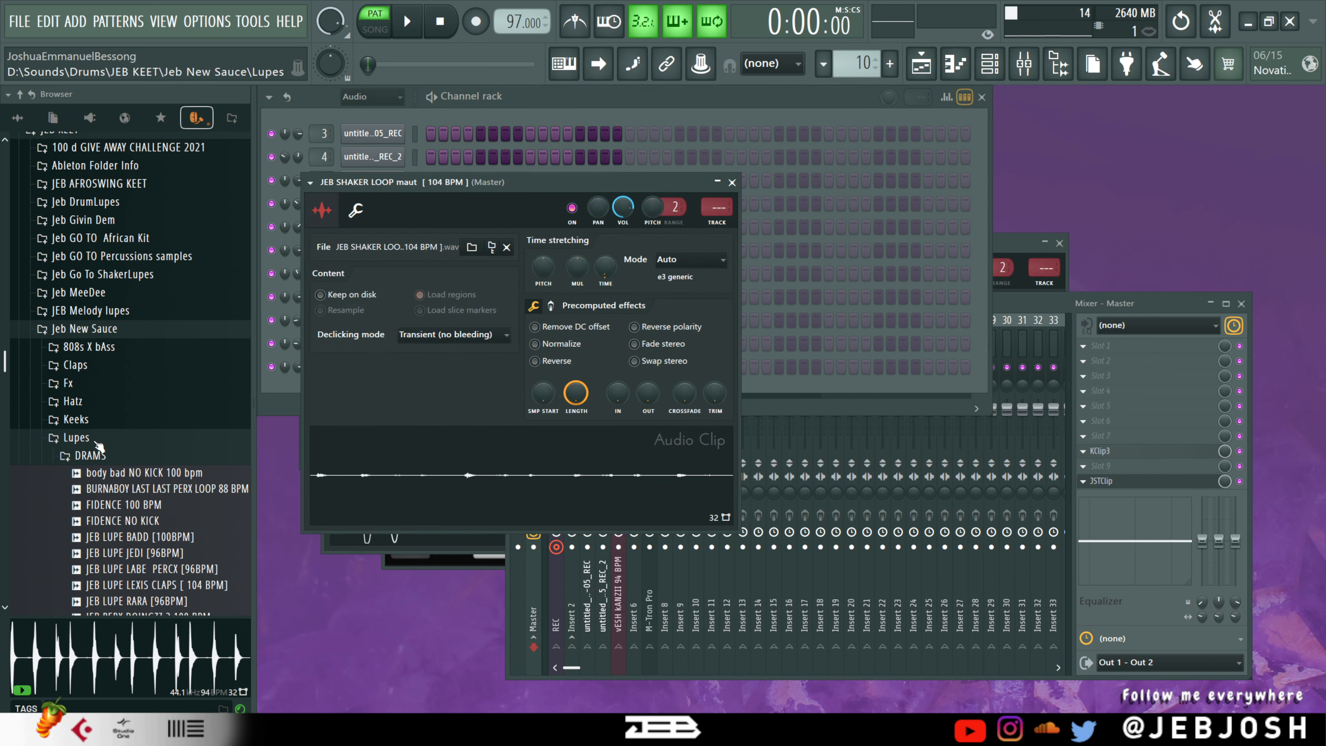
left_click(94, 456)
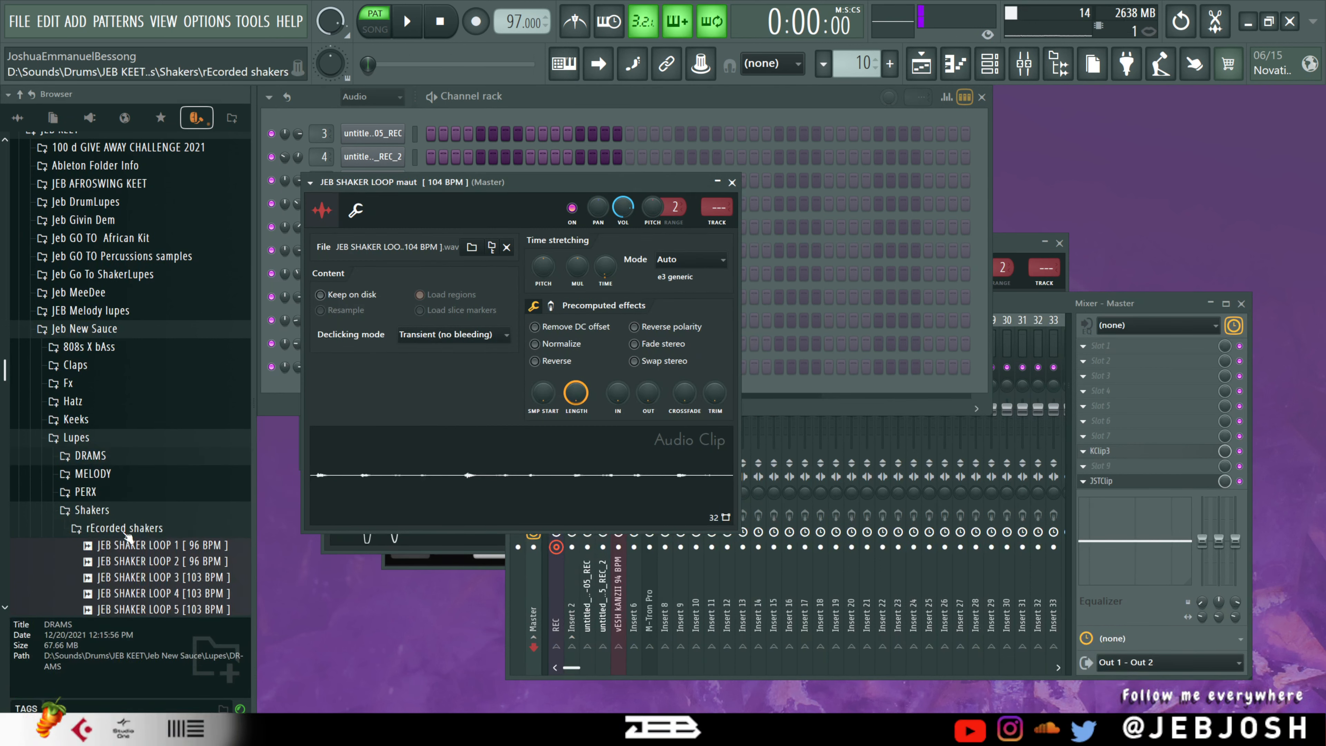
scroll(131, 530, "down", 3)
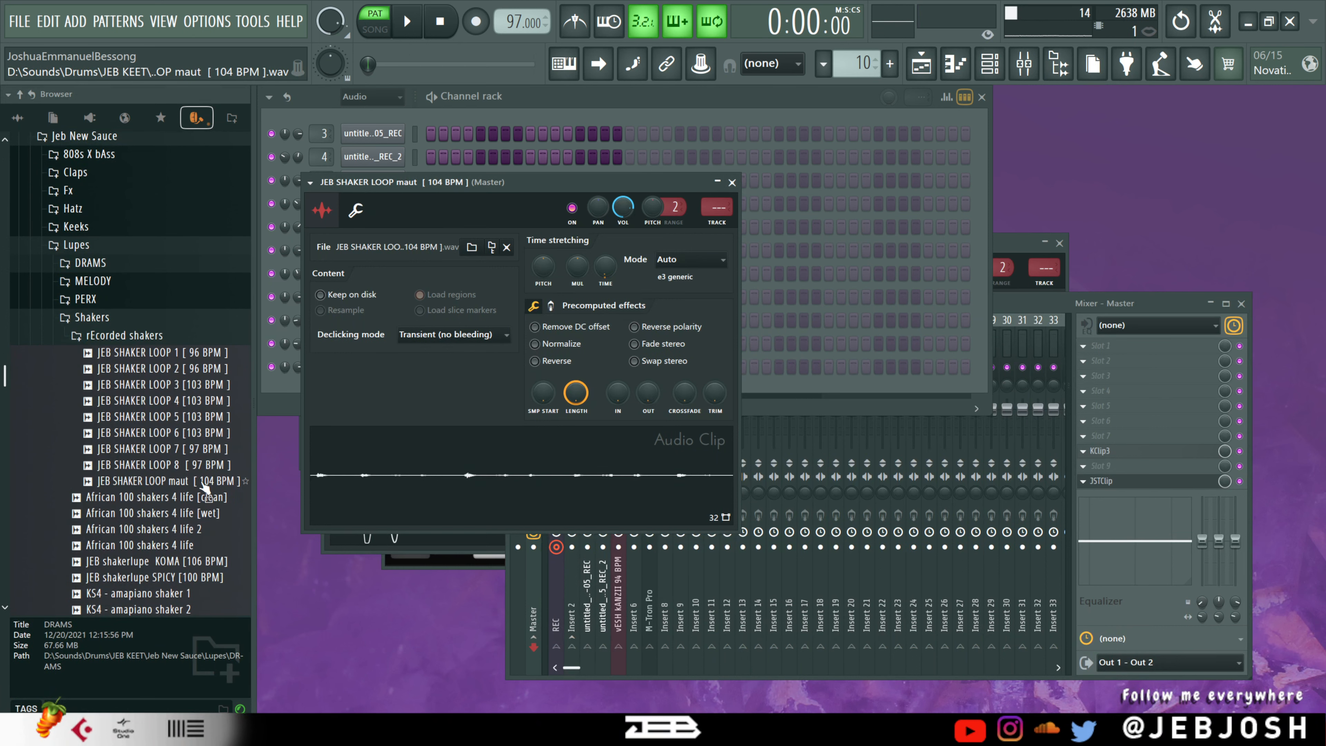
left_click_drag(201, 482, 402, 473)
- Inspect the audio clip settings of pojshakers 96bpm and Shaker (1), and close the Shaker (1) settings
left_click(649, 97)
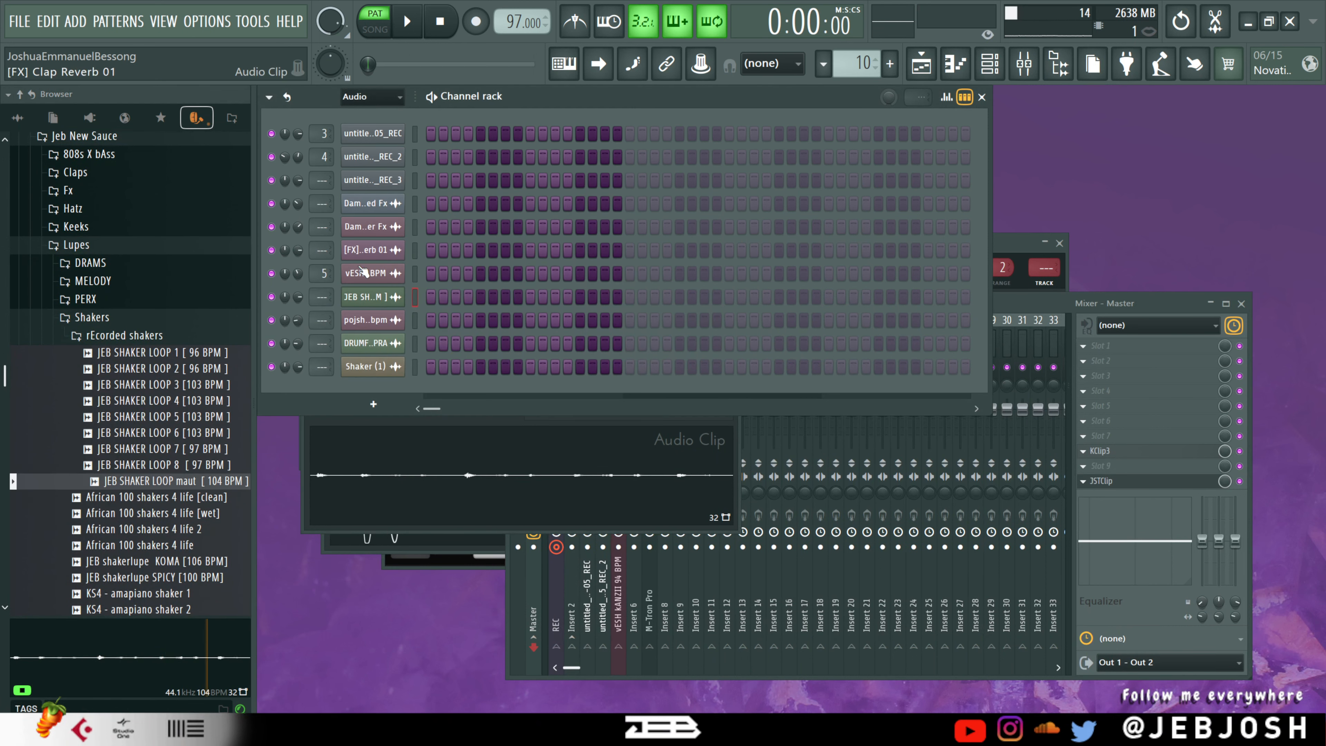
left_click(379, 323)
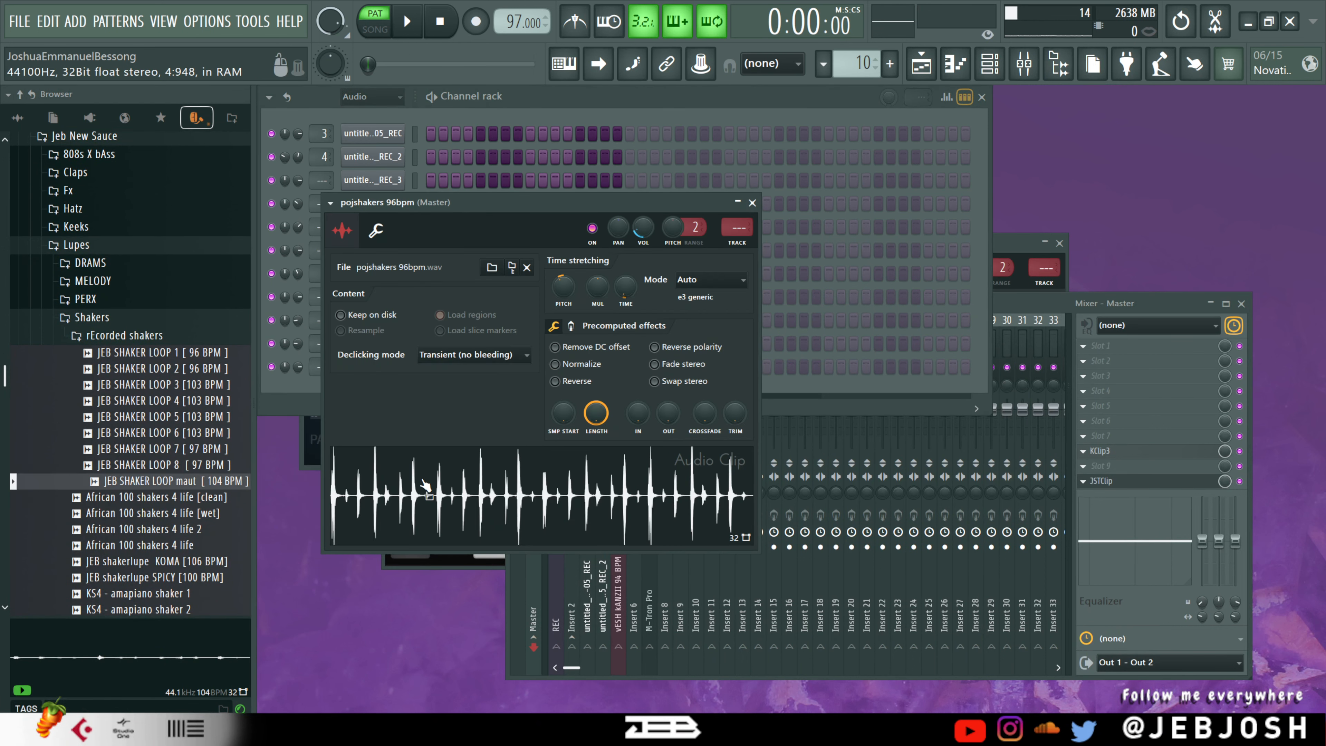
left_click(305, 408)
left_click(396, 367)
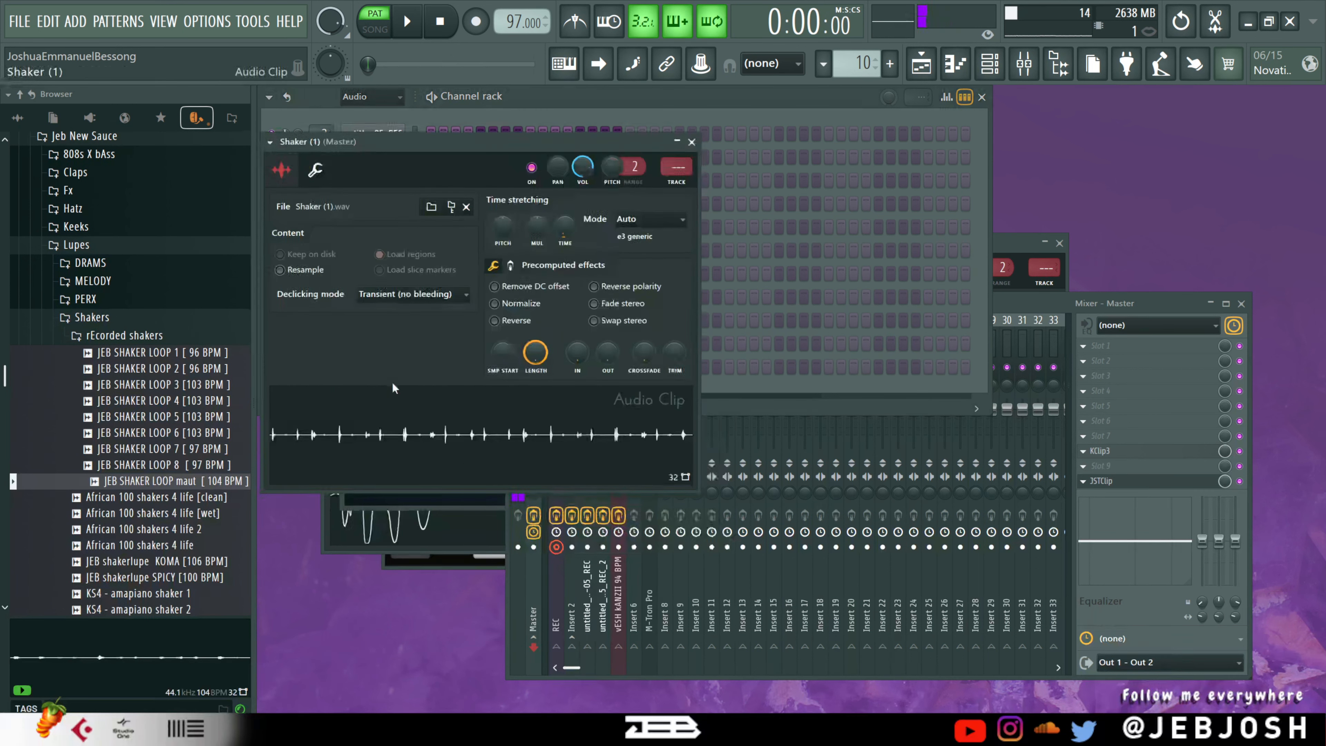
left_click(692, 143)
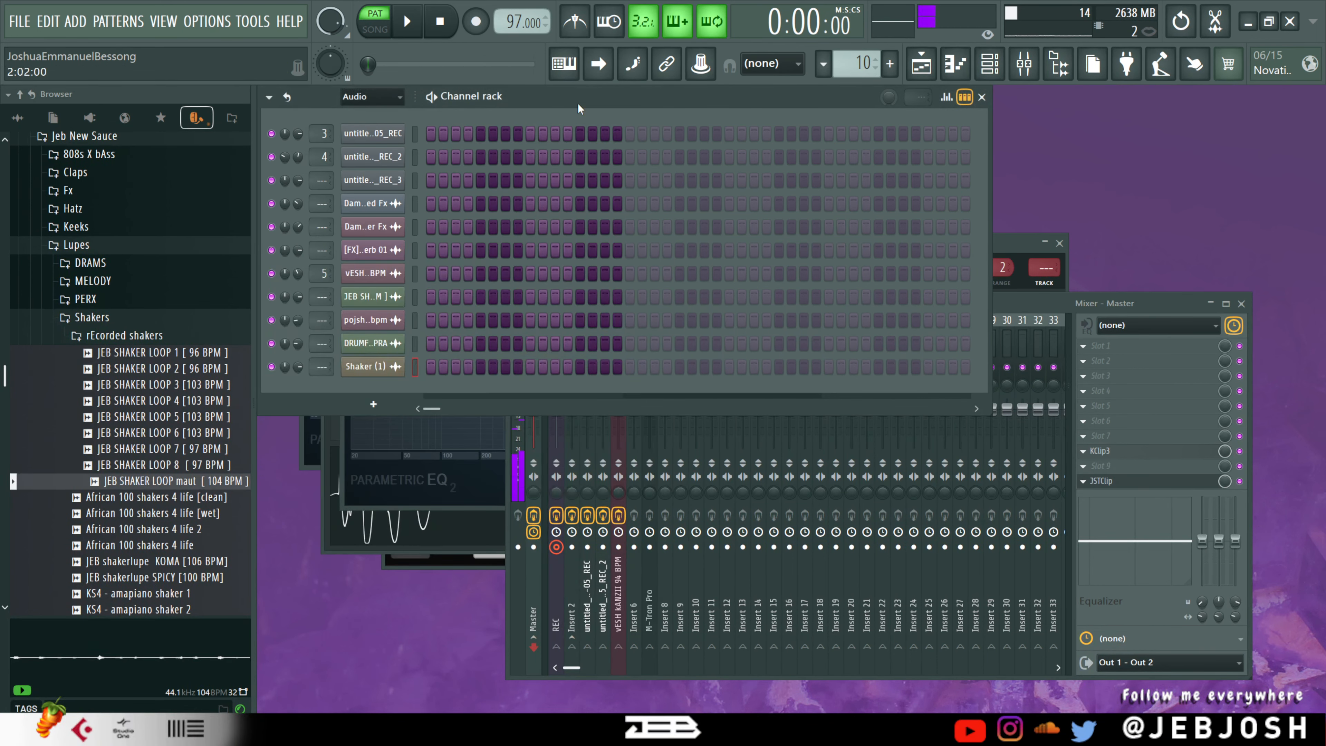
- Play the arrangement in song mode and open the playlist
left_click(398, 33)
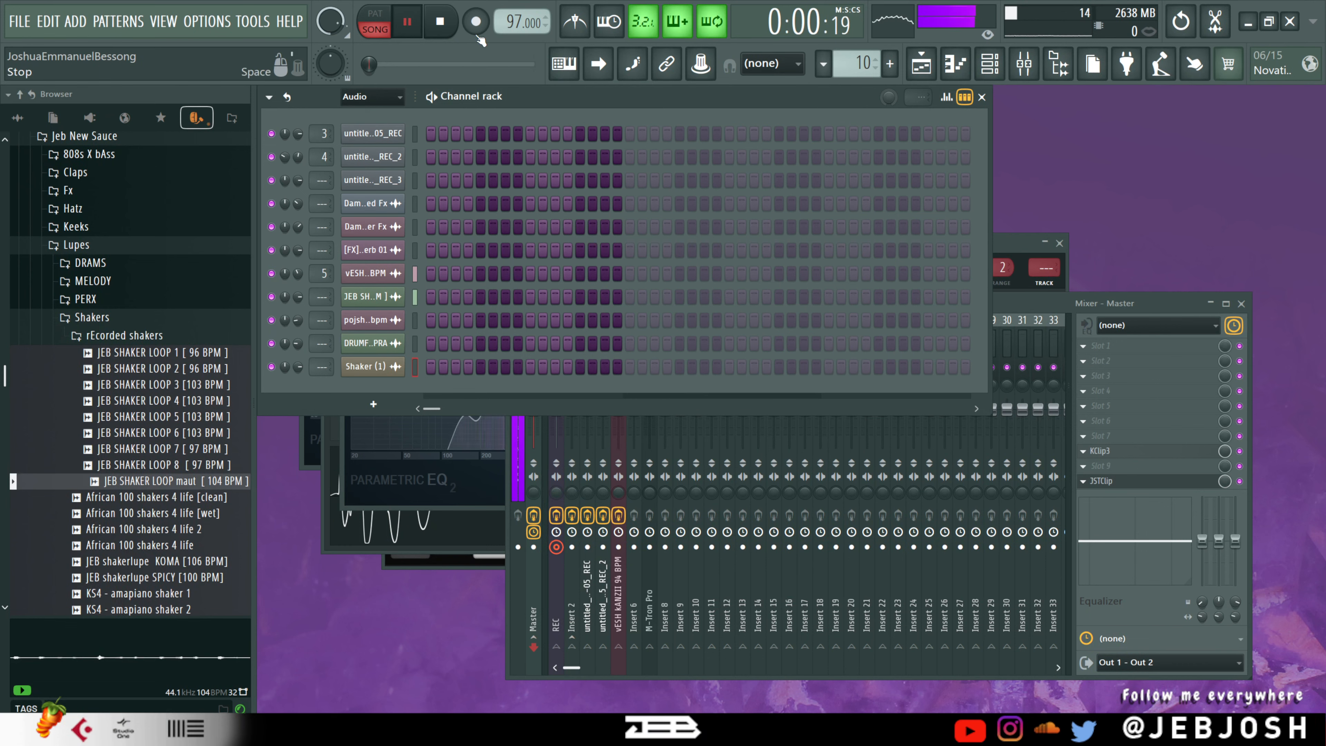
left_click(921, 64)
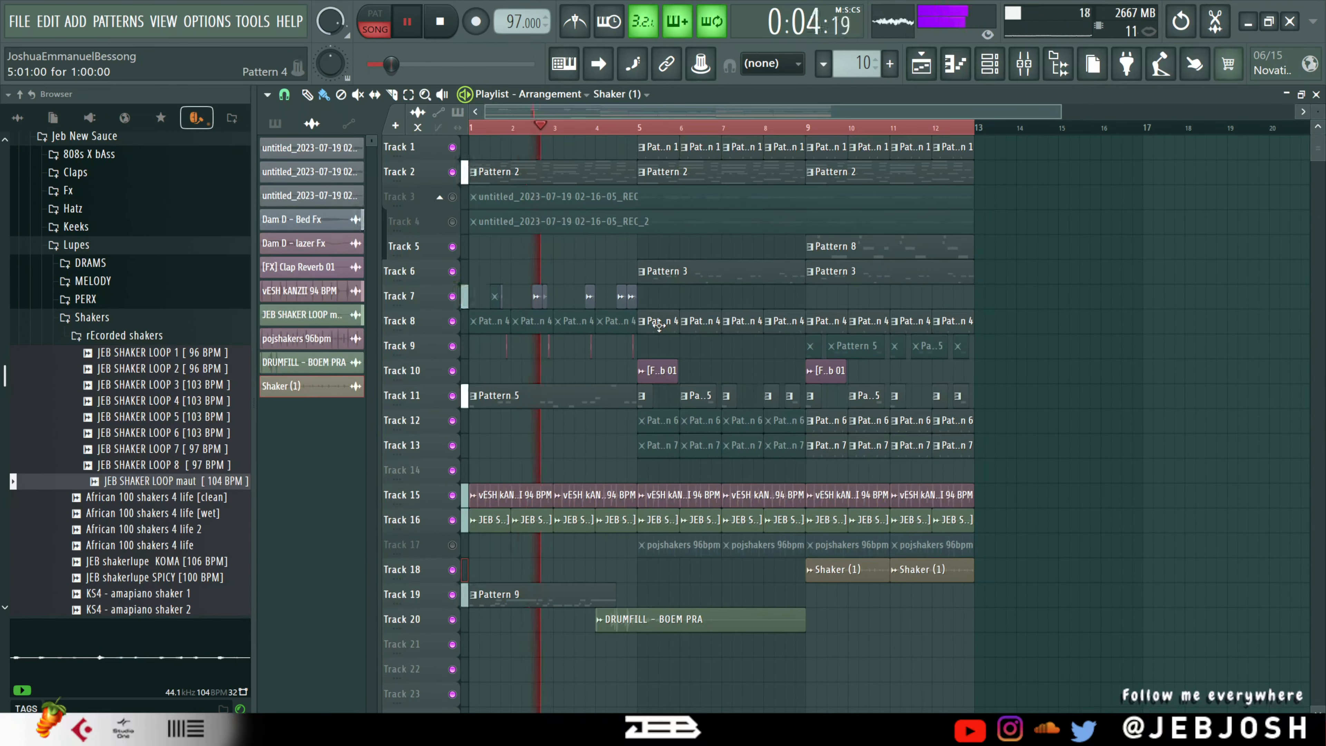